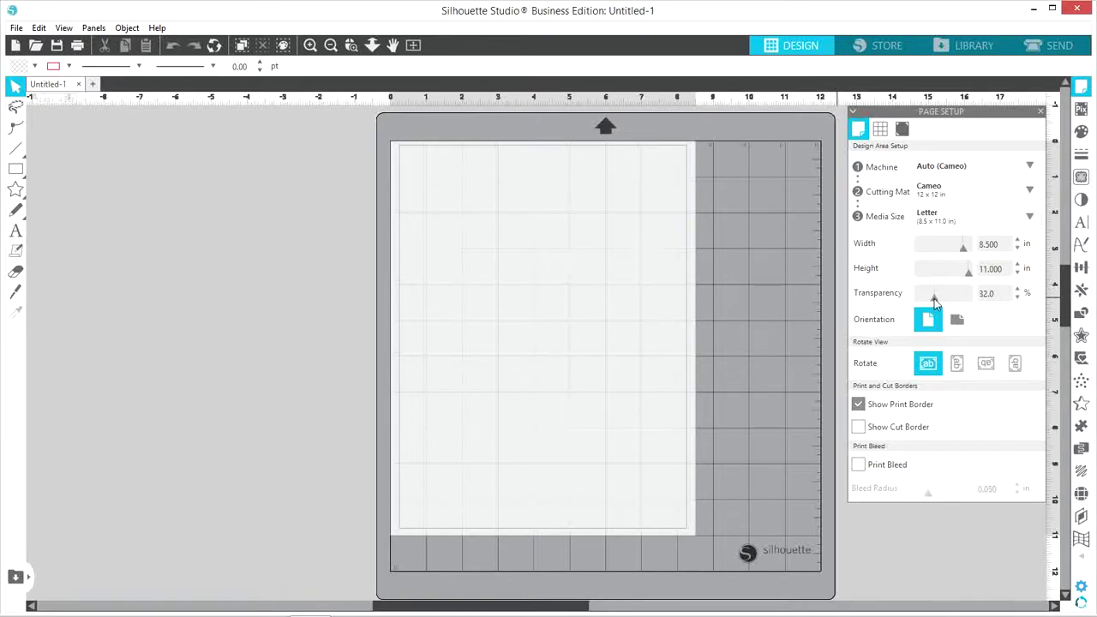
# Set the page transparency to 33% so the mat grid shows through the Letter page
pyautogui.moveTo(934, 299)
pyautogui.mouseDown()
pyautogui.moveTo(974, 300)
pyautogui.moveTo(915, 302)
pyautogui.moveTo(935, 306)
pyautogui.mouseUp()
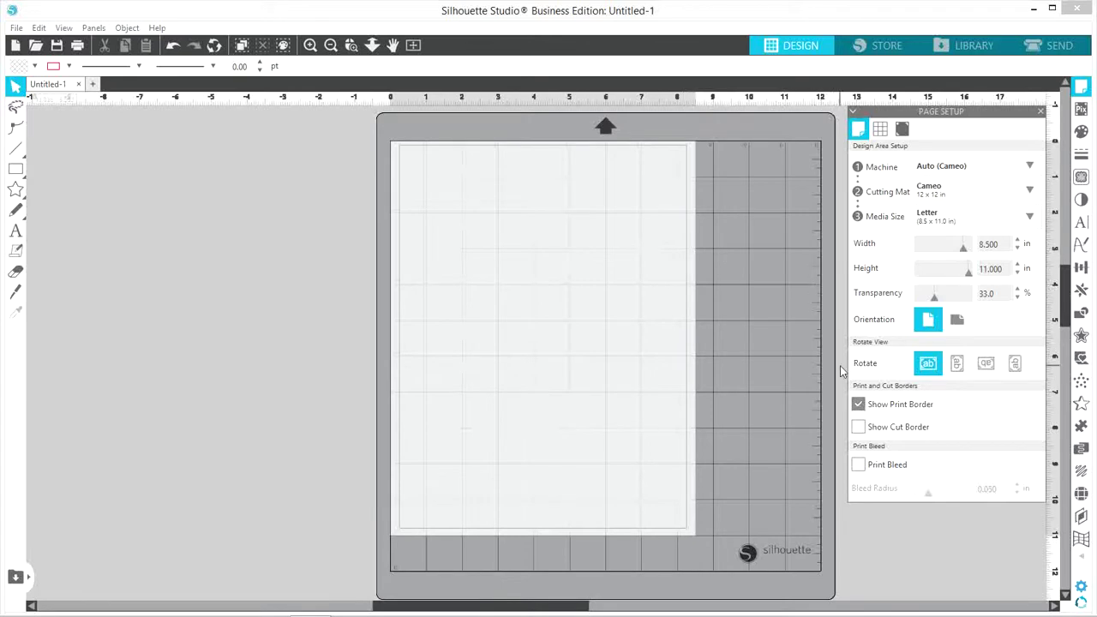
# Turn registration marks on and thin them to 0.30 thickness
pyautogui.click(903, 130)
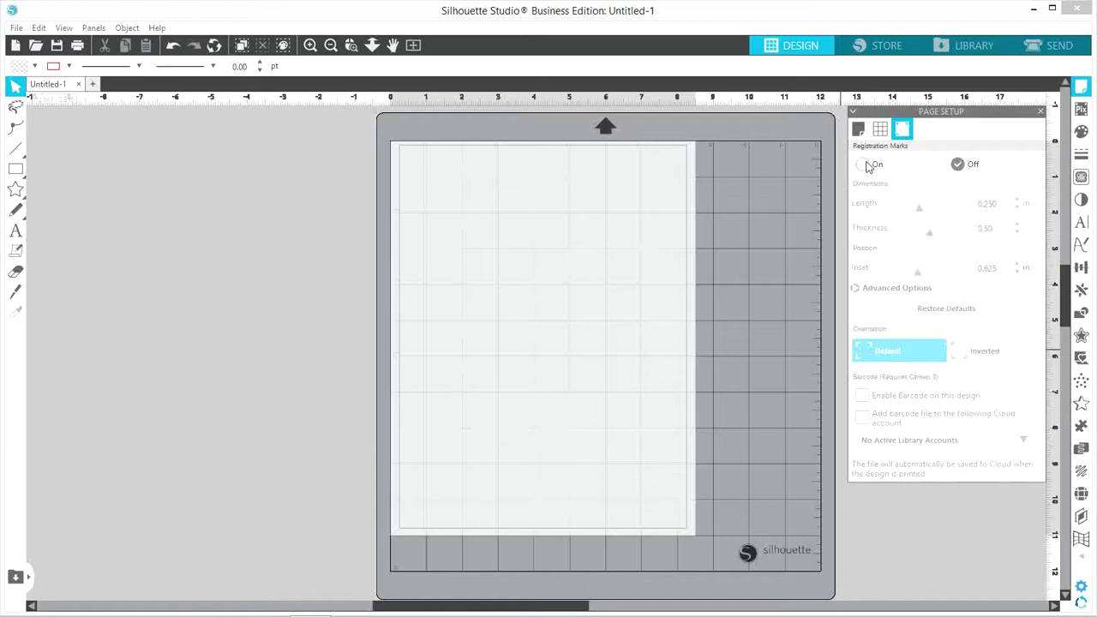
pyautogui.click(863, 165)
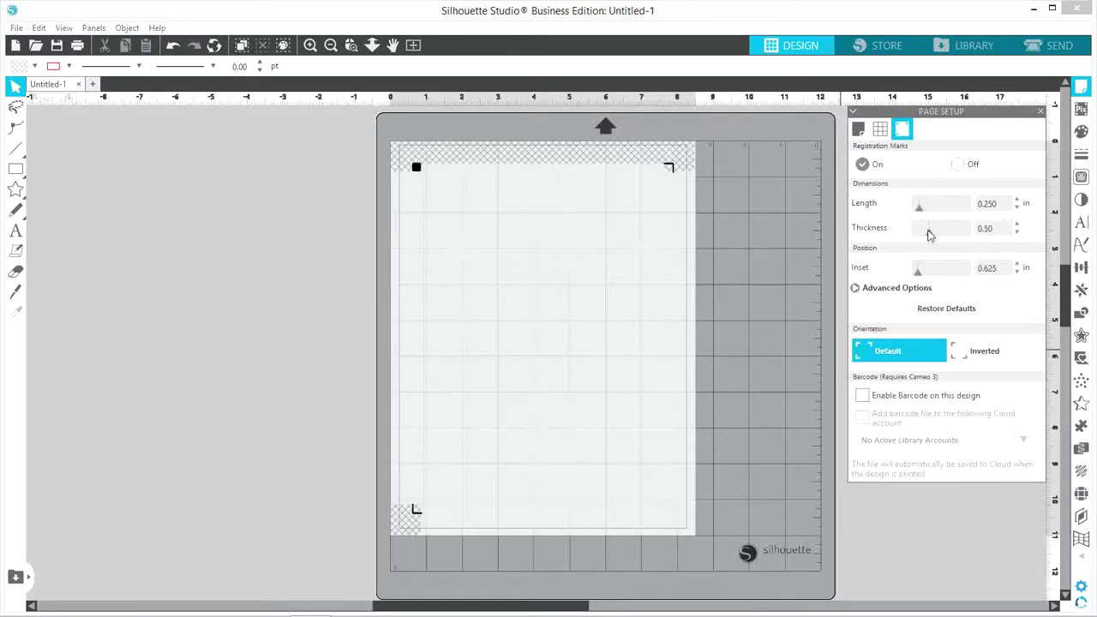
pyautogui.moveTo(926, 230); pyautogui.dragTo(913, 281)
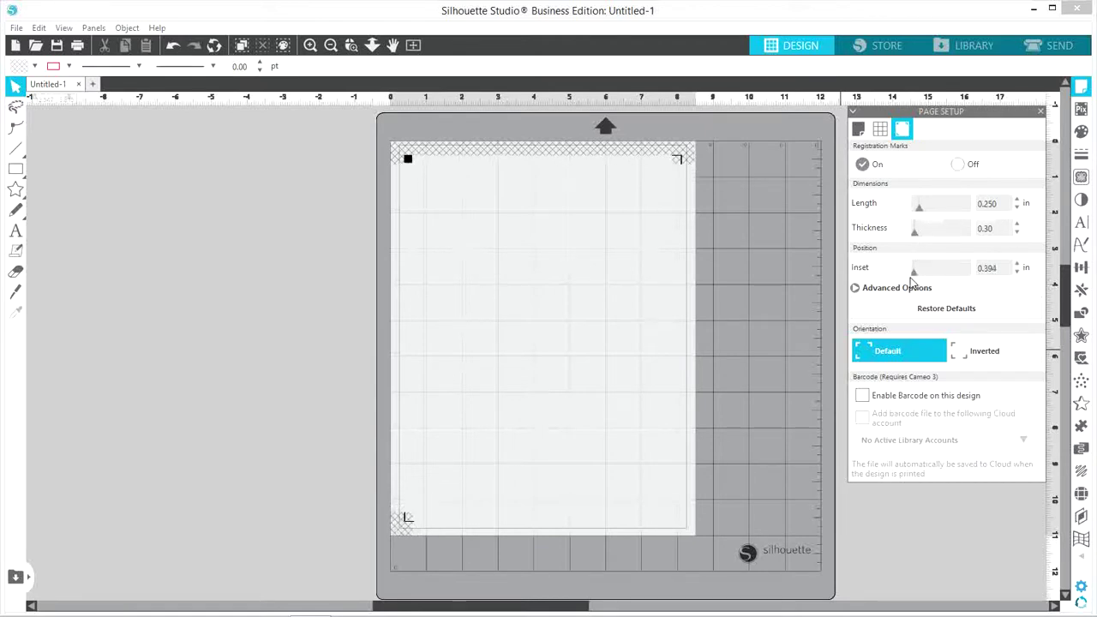
# Draw a small label rectangle to the left of the mat
pyautogui.click(1042, 112)
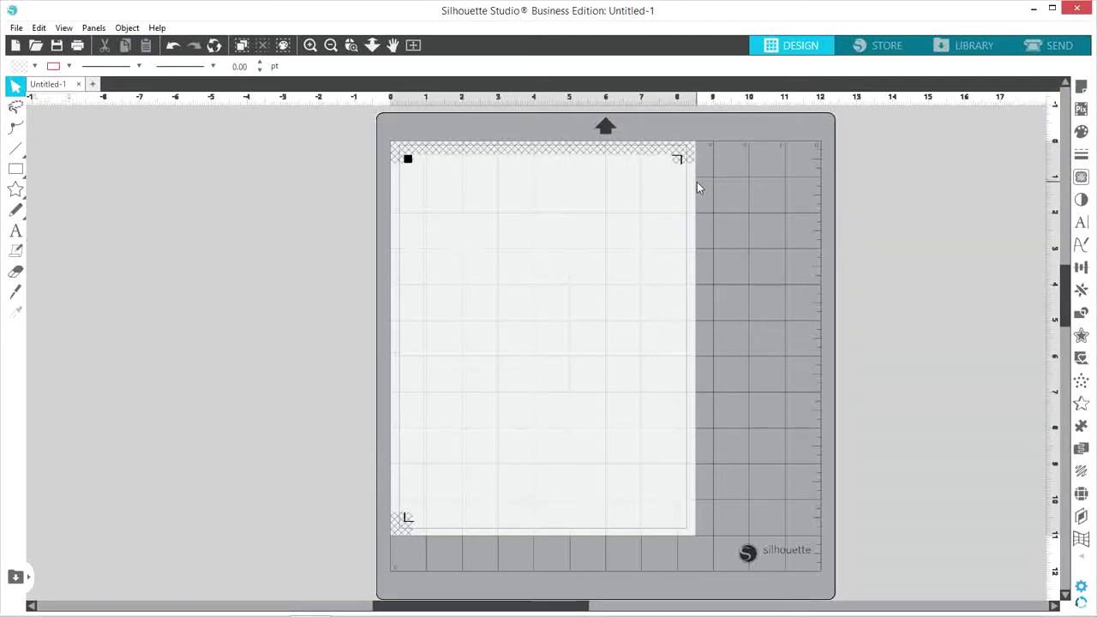
pyautogui.click(16, 172)
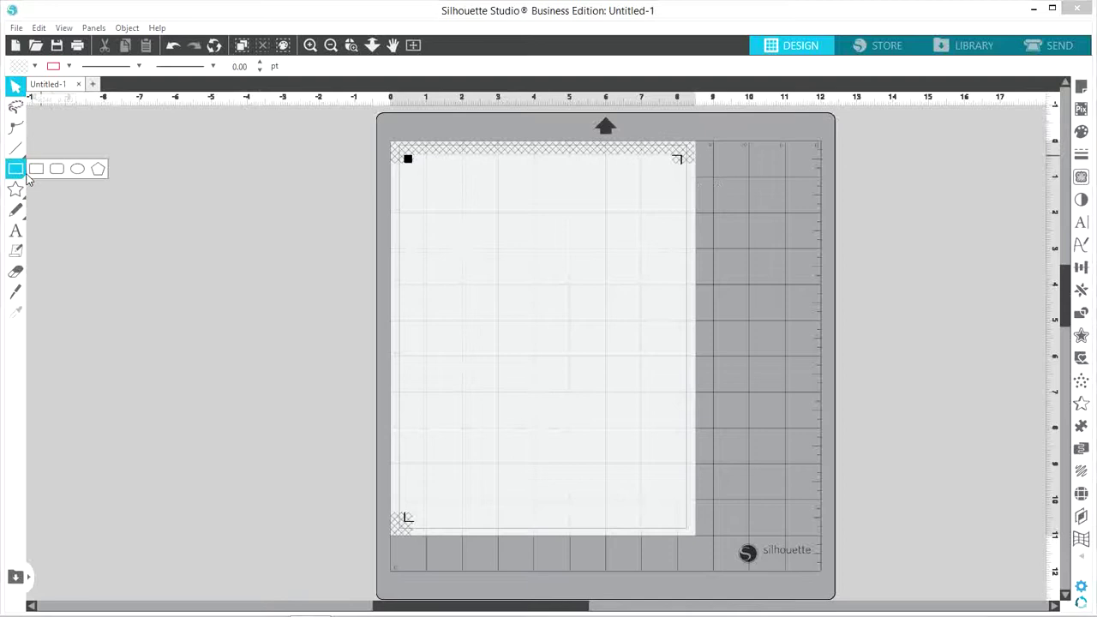
pyautogui.moveTo(113, 173); pyautogui.dragTo(168, 186)
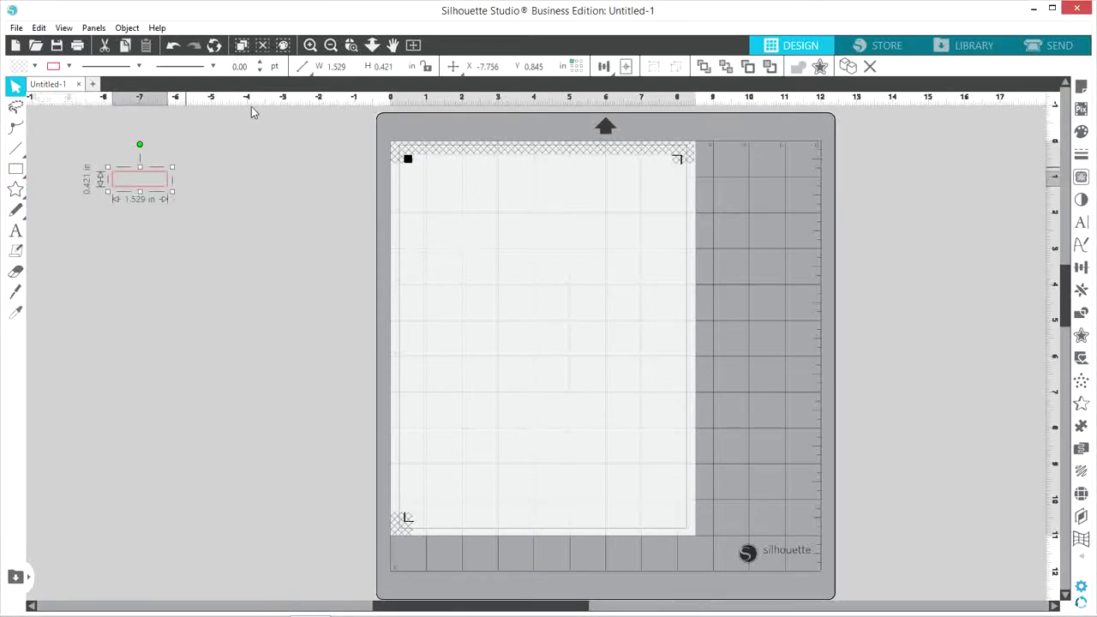
# Size the rectangle to 1.750 in wide by 0.500 in tall
pyautogui.click(347, 68)
pyautogui.write('1')
pyautogui.press('Return')
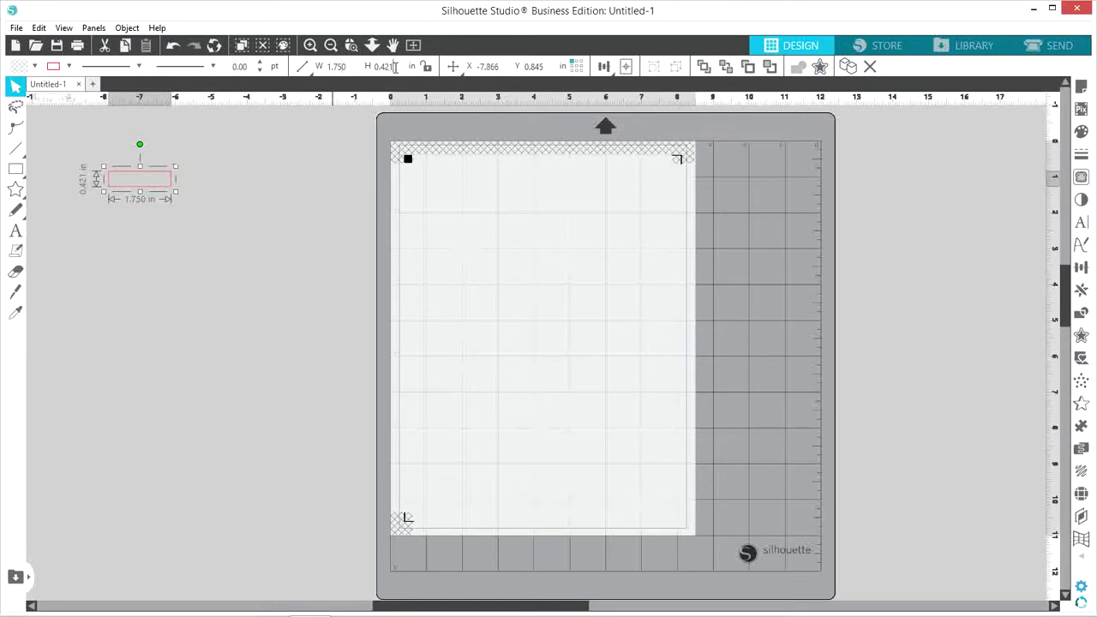
pyautogui.click(395, 66)
pyautogui.press('BackSpace')
pyautogui.write('.5')
pyautogui.press('Return')
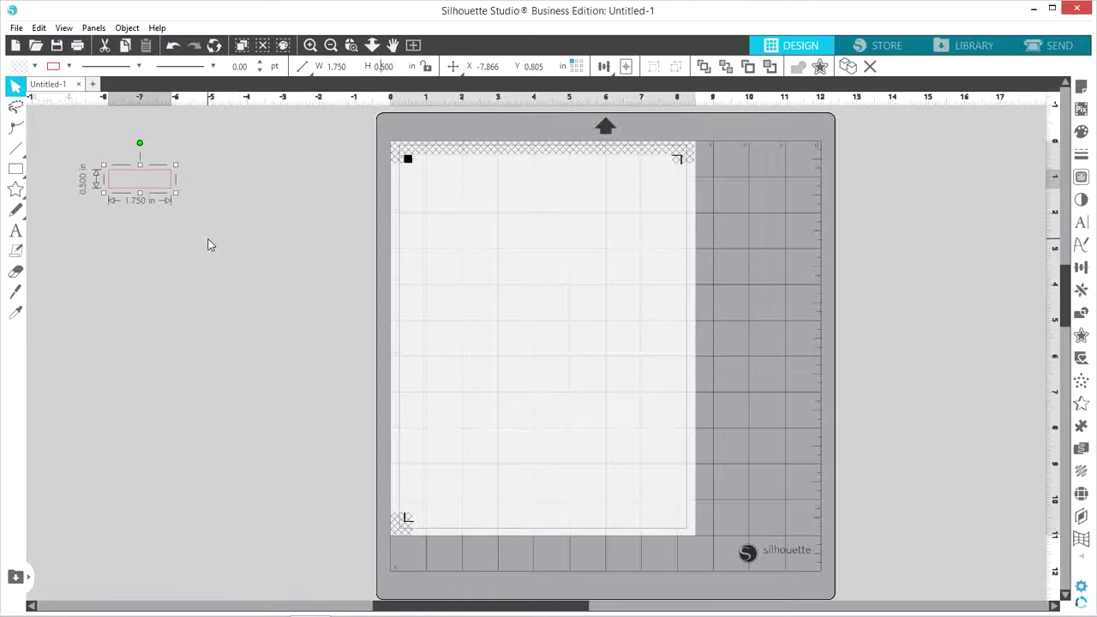
pyautogui.click(208, 245)
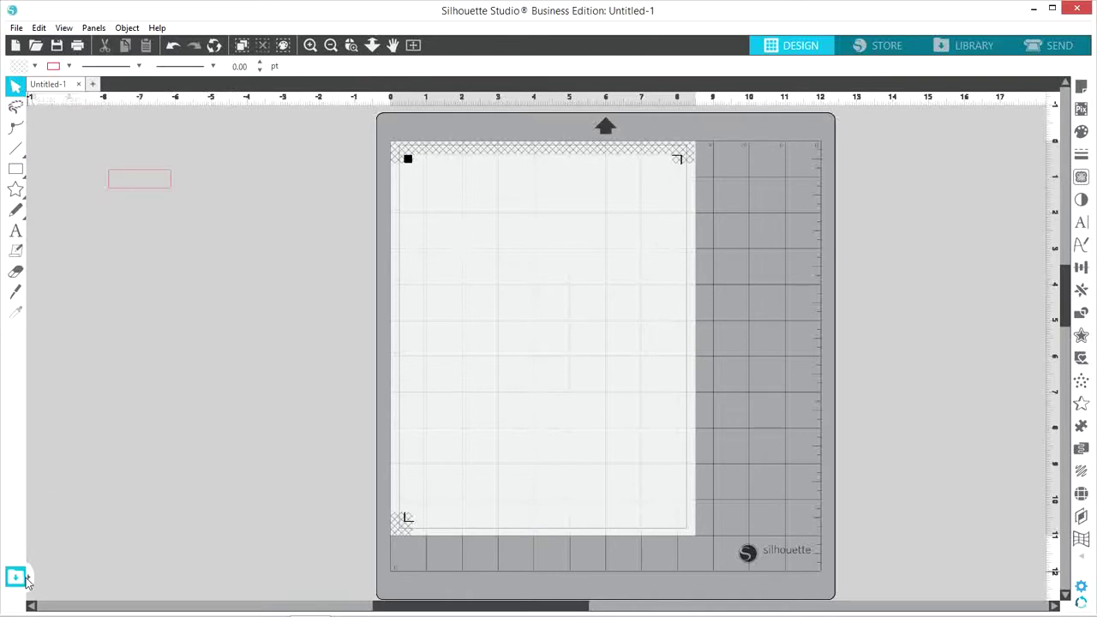
# Drag the heart paw design from the Library onto the canvas
pyautogui.click(25, 579)
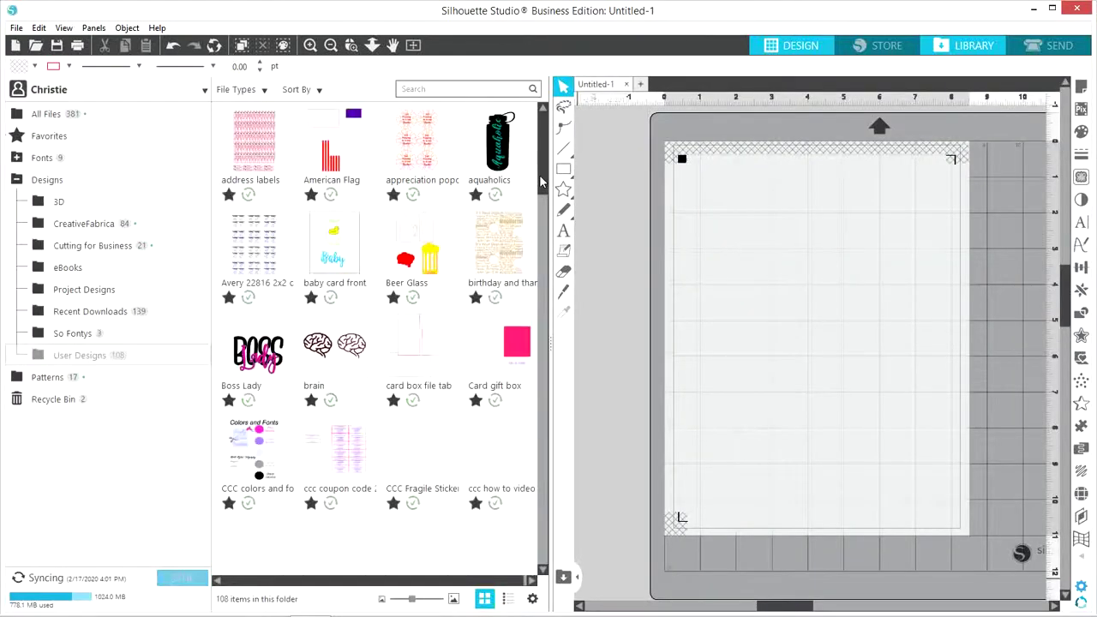
pyautogui.moveTo(540, 195); pyautogui.dragTo(634, 351)
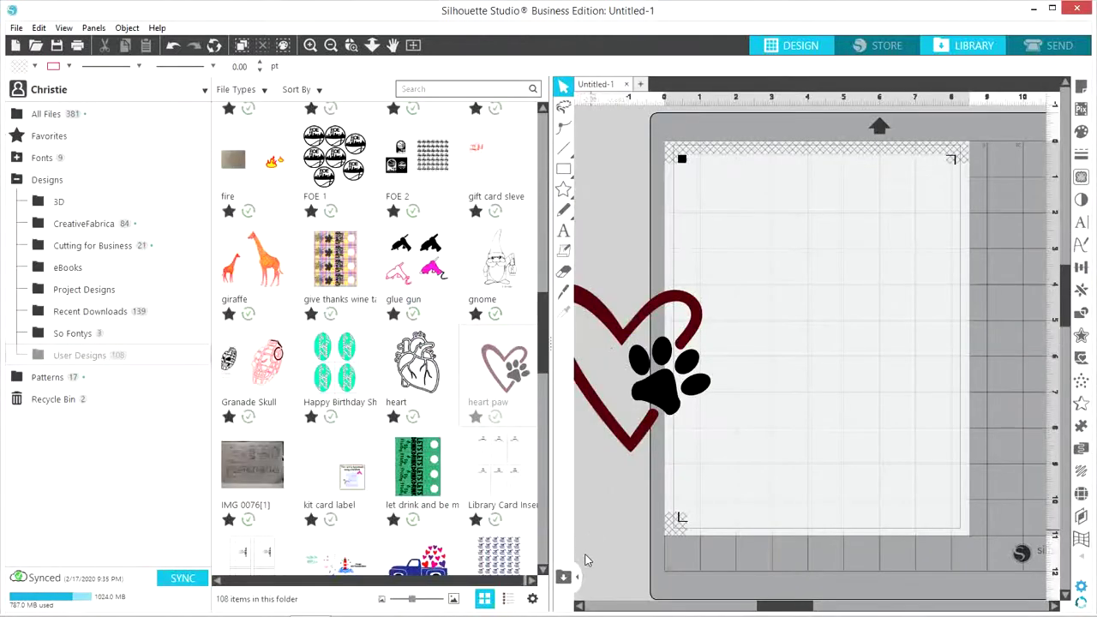
# Shrink the heart paw design to 0.35 in tall
pyautogui.click(578, 576)
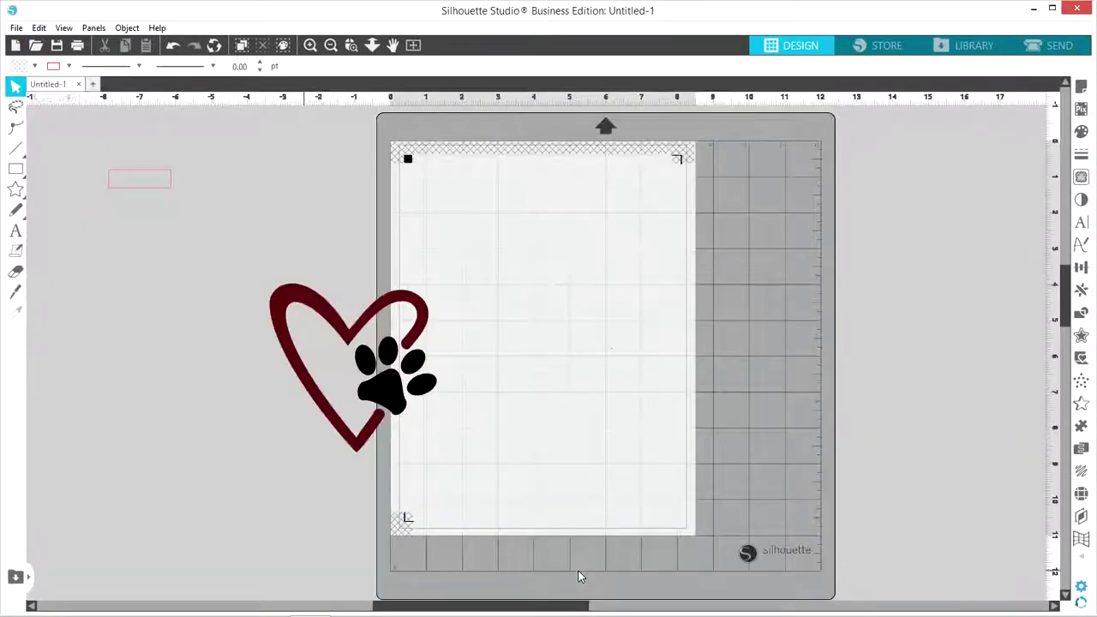
pyautogui.click(383, 381)
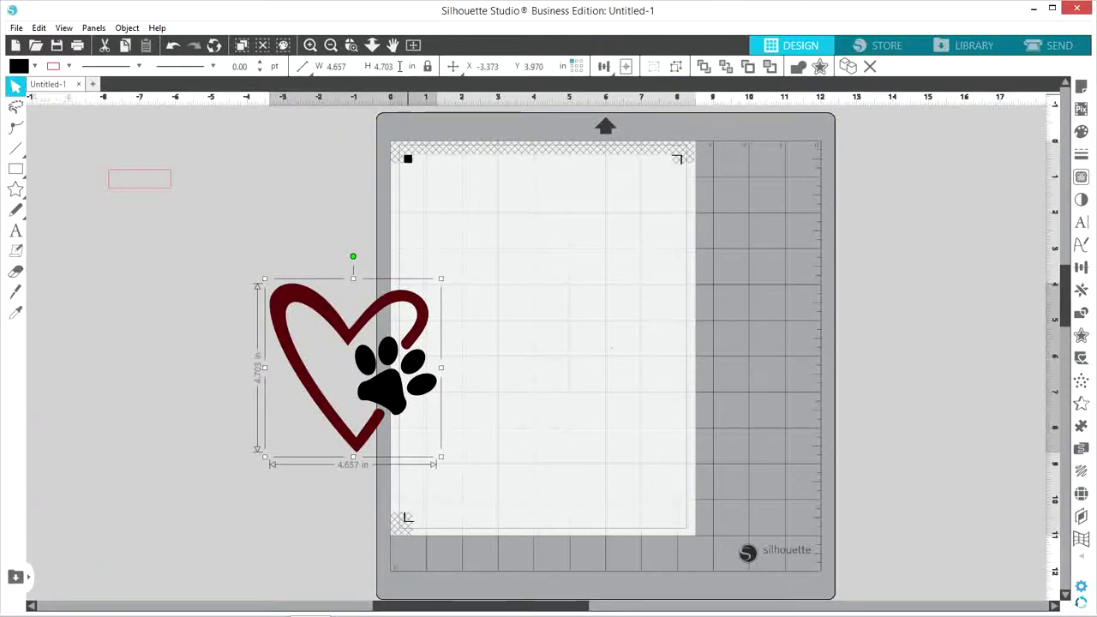
pyautogui.click(398, 66)
pyautogui.press('BackSpace')
pyautogui.write('.35')
pyautogui.press('Return')
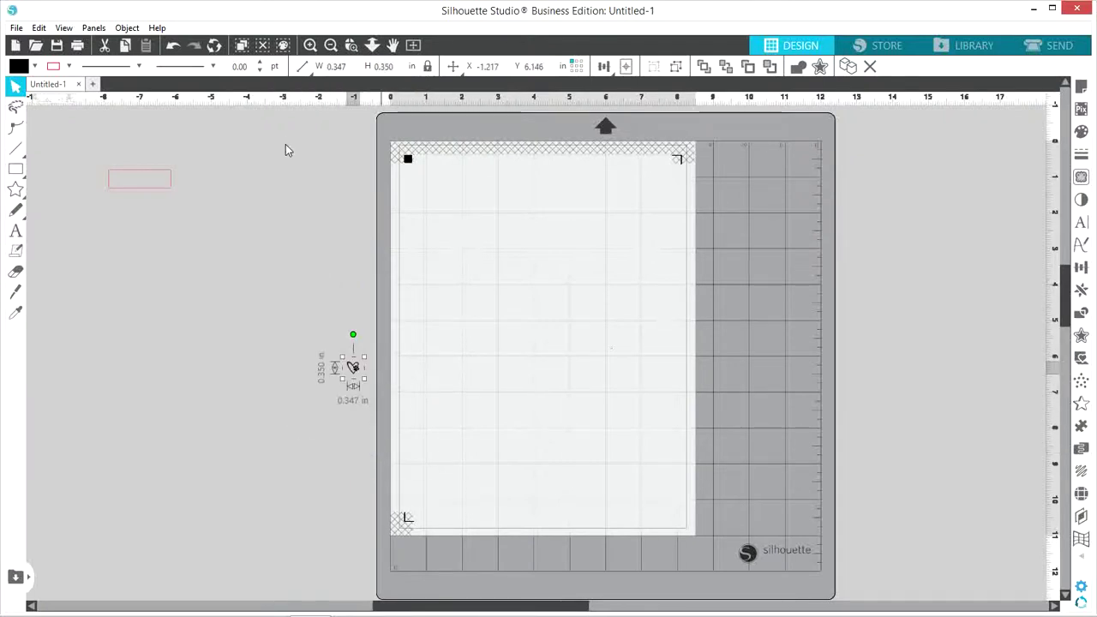
# Place the heart paw inside the rectangle's left end and zoom in on the label
pyautogui.click(286, 174)
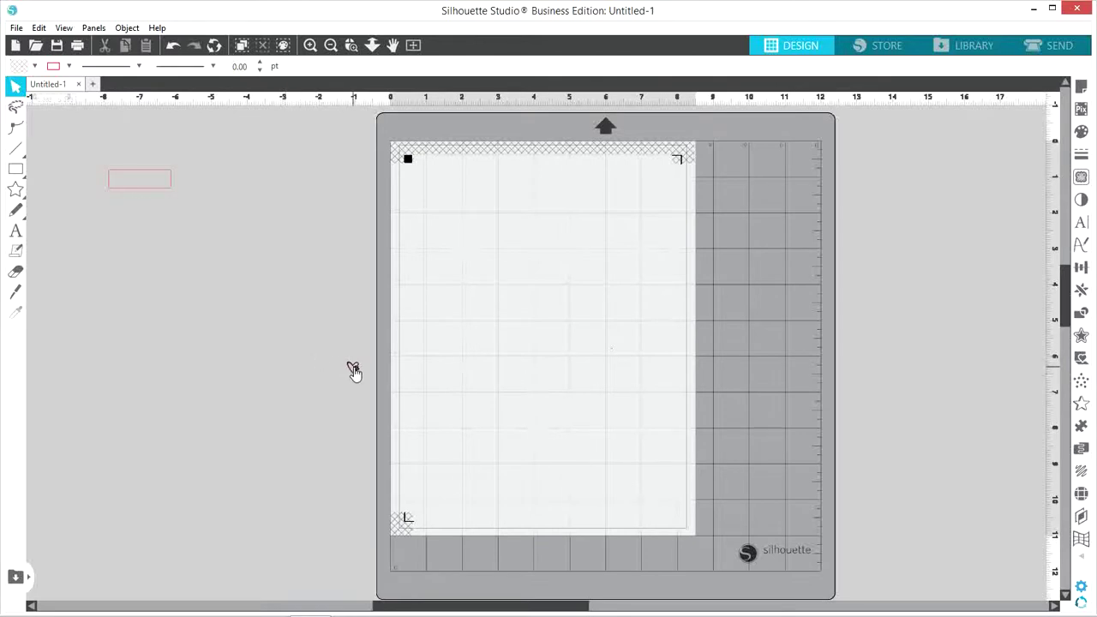
pyautogui.moveTo(351, 369); pyautogui.dragTo(184, 271)
pyautogui.moveTo(113, 141); pyautogui.dragTo(159, 208)
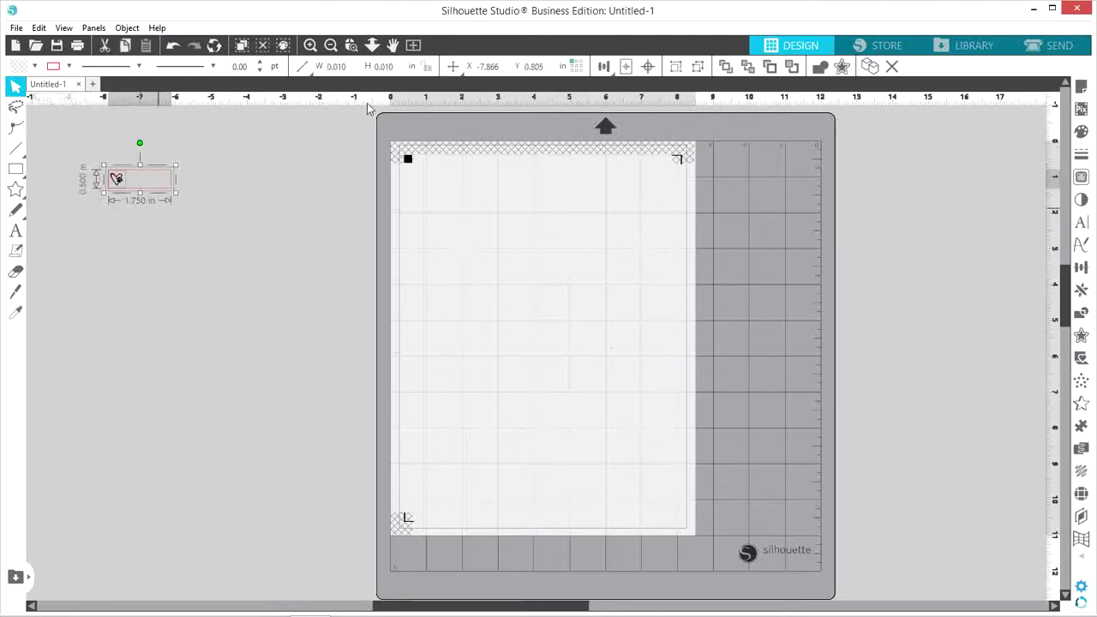
pyautogui.moveTo(606, 76)
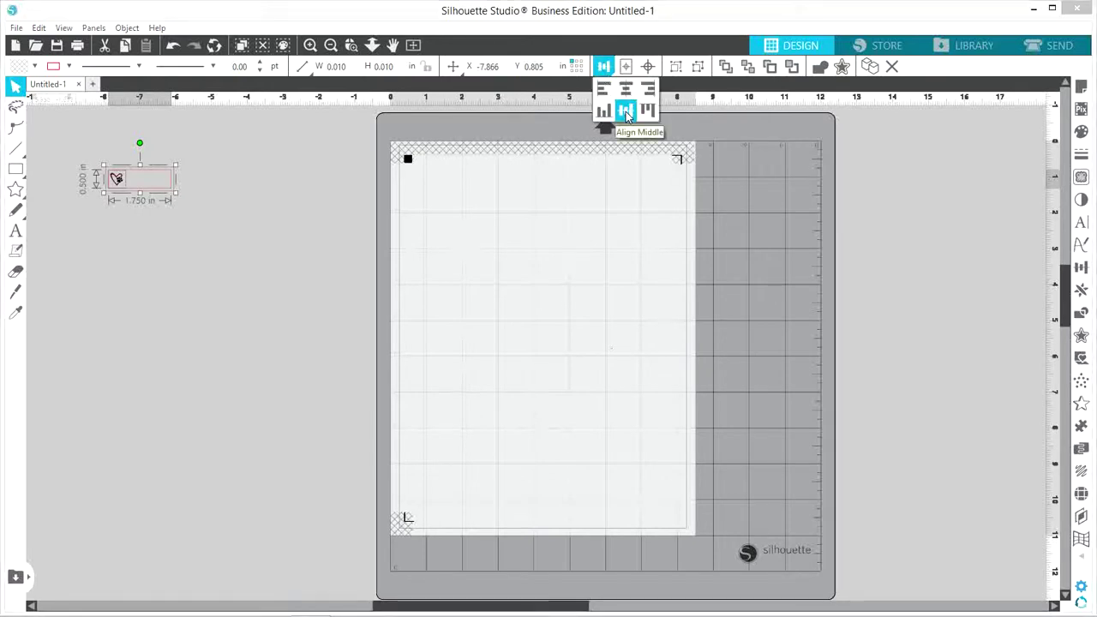
pyautogui.click(350, 48)
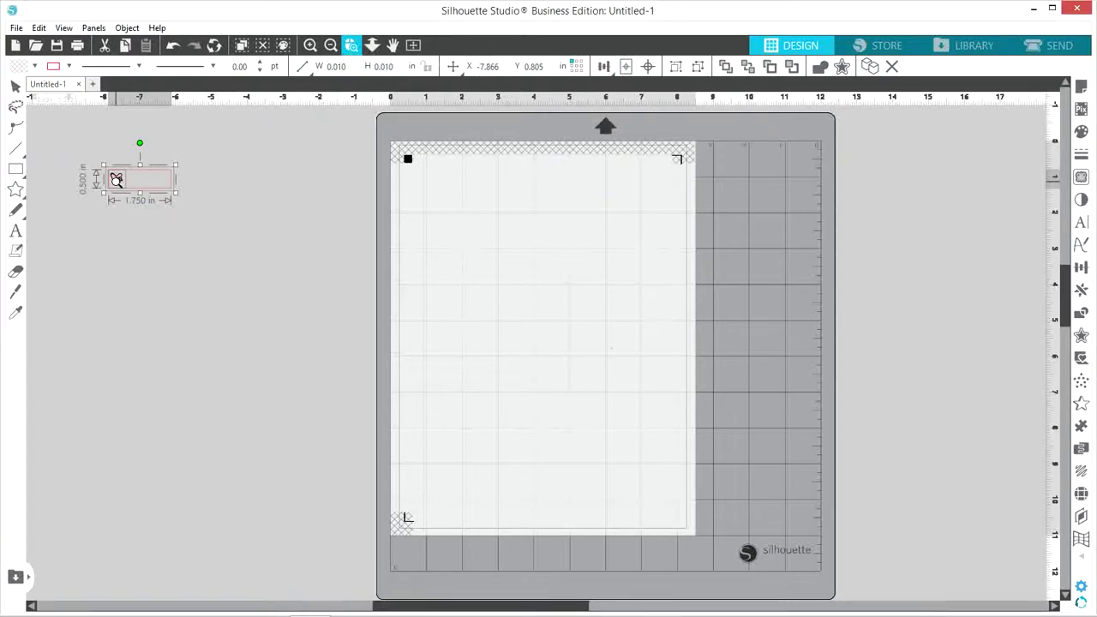
pyautogui.click(117, 179)
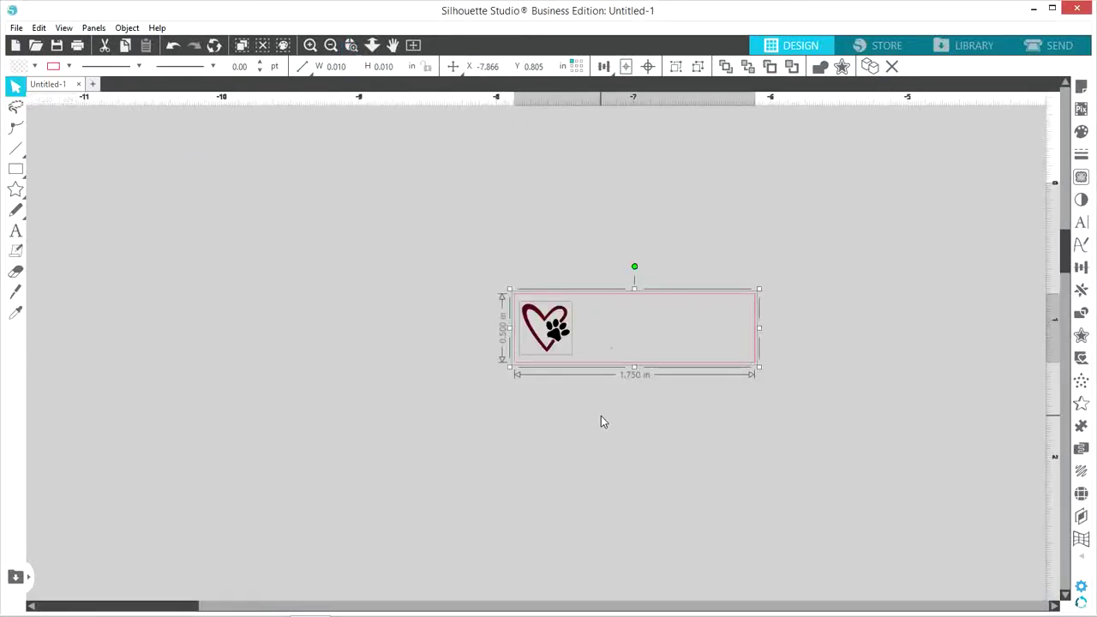
pyautogui.click(601, 418)
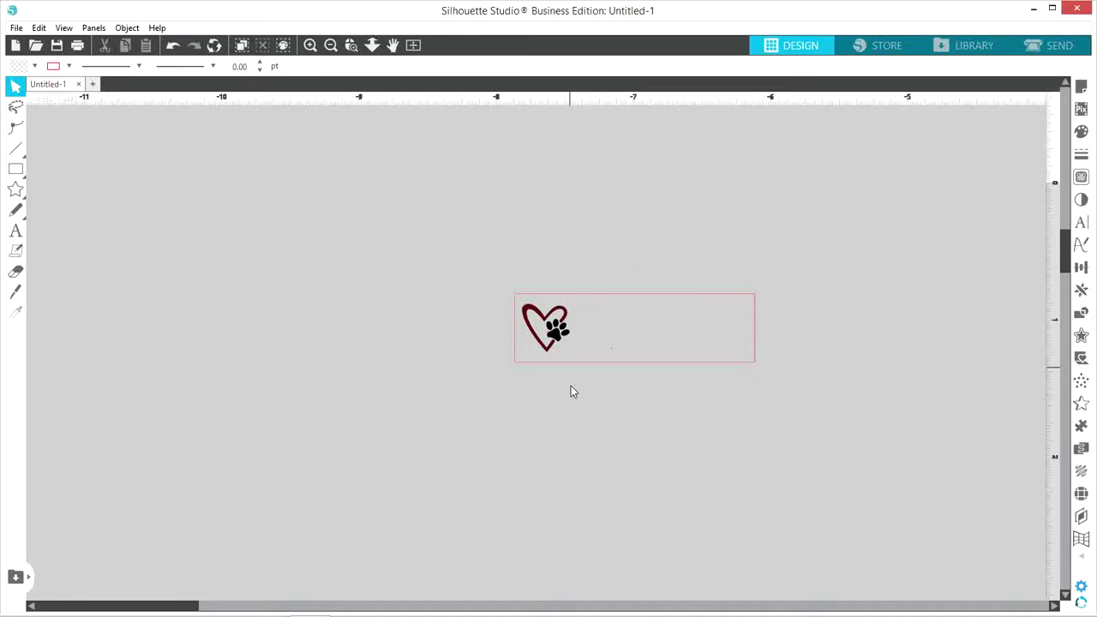
# Set up the Text tool with Honey Script at 11 pt
pyautogui.click(17, 233)
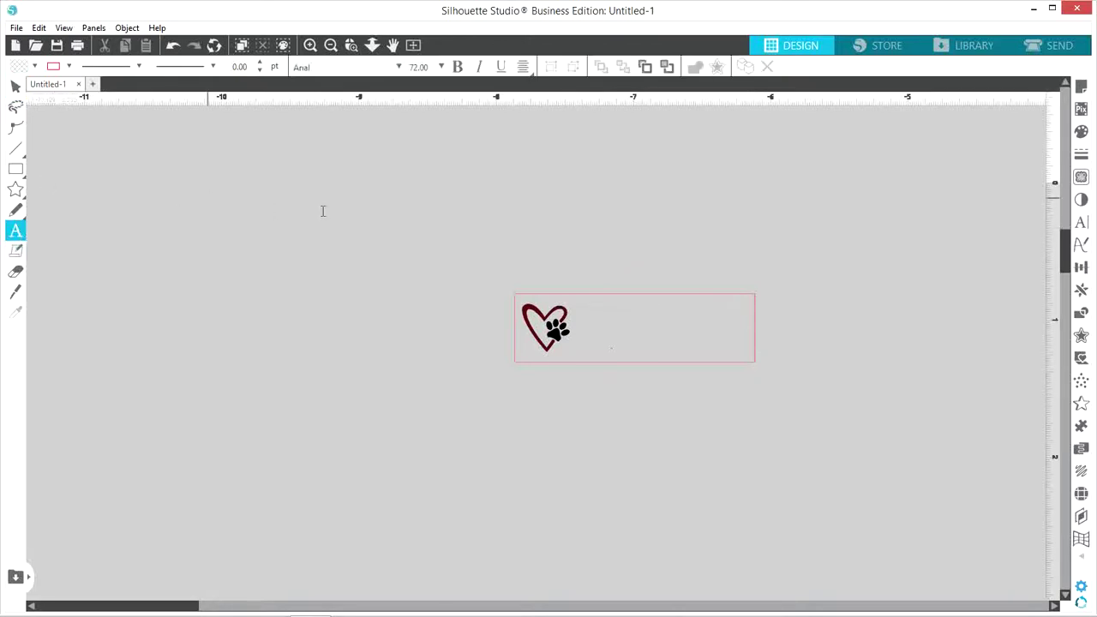
pyautogui.click(441, 68)
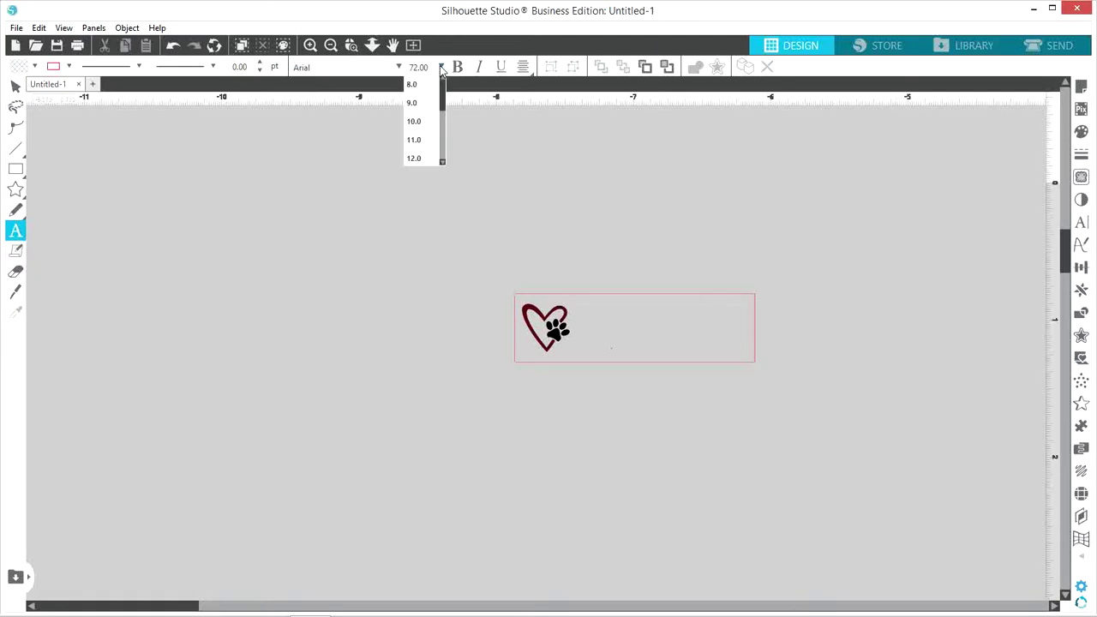
pyautogui.click(414, 138)
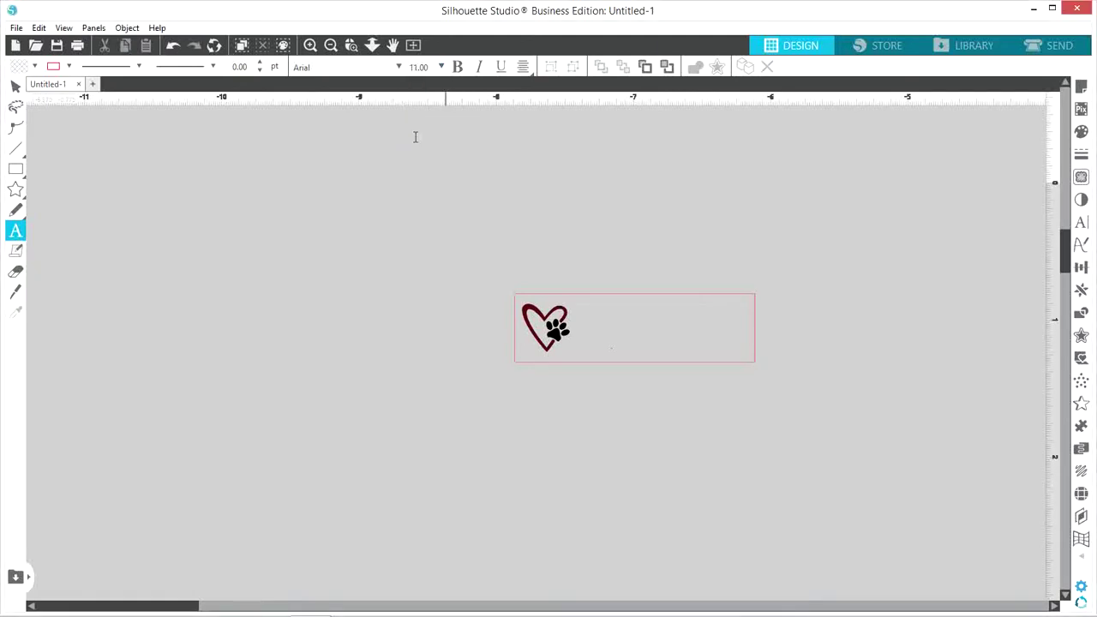
pyautogui.click(399, 67)
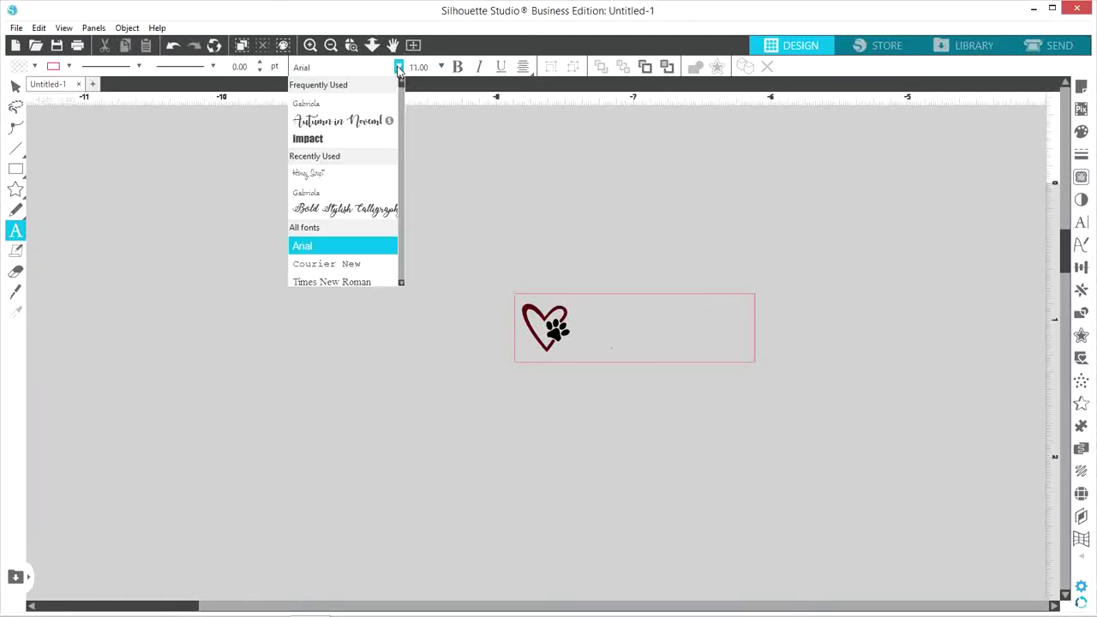
pyautogui.click(334, 173)
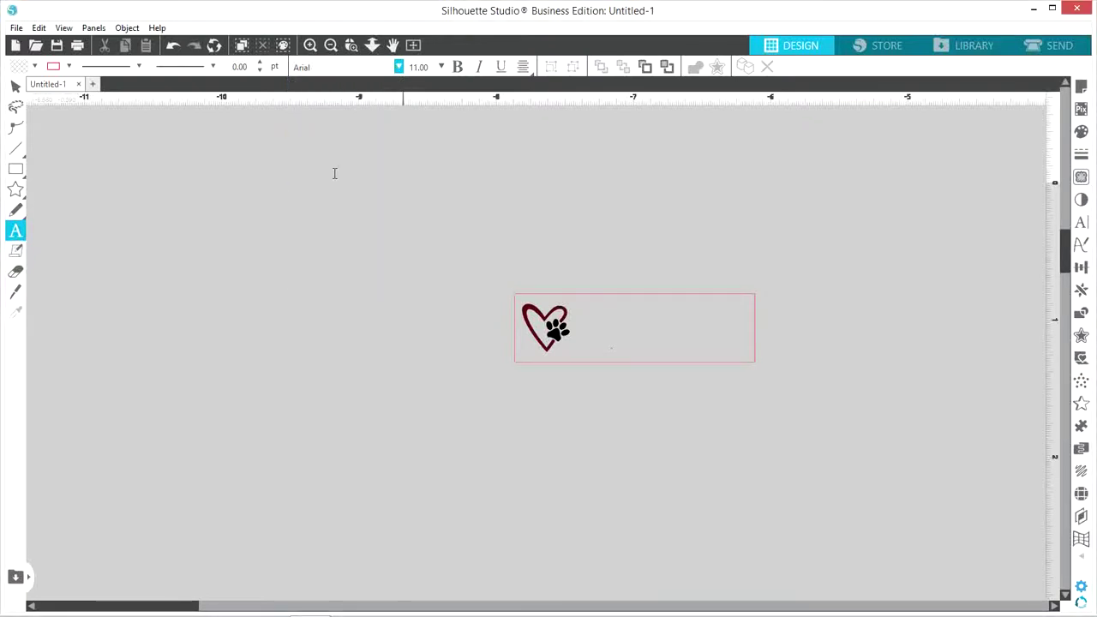
# Type the recipient's name, street address and city-state-ZIP on three lines above the label
pyautogui.click(433, 175)
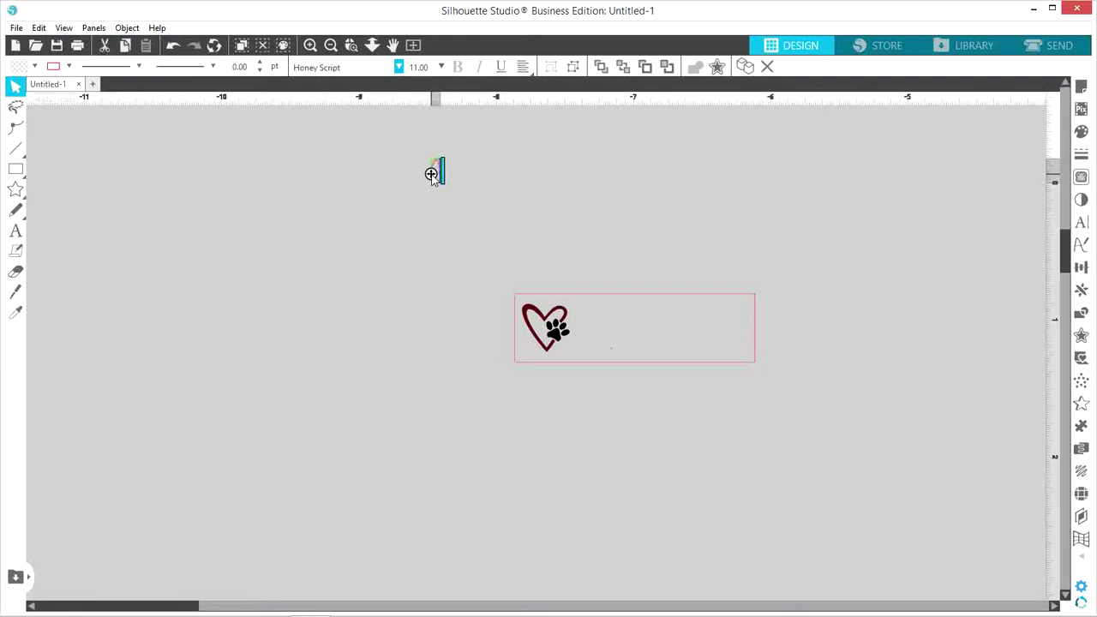
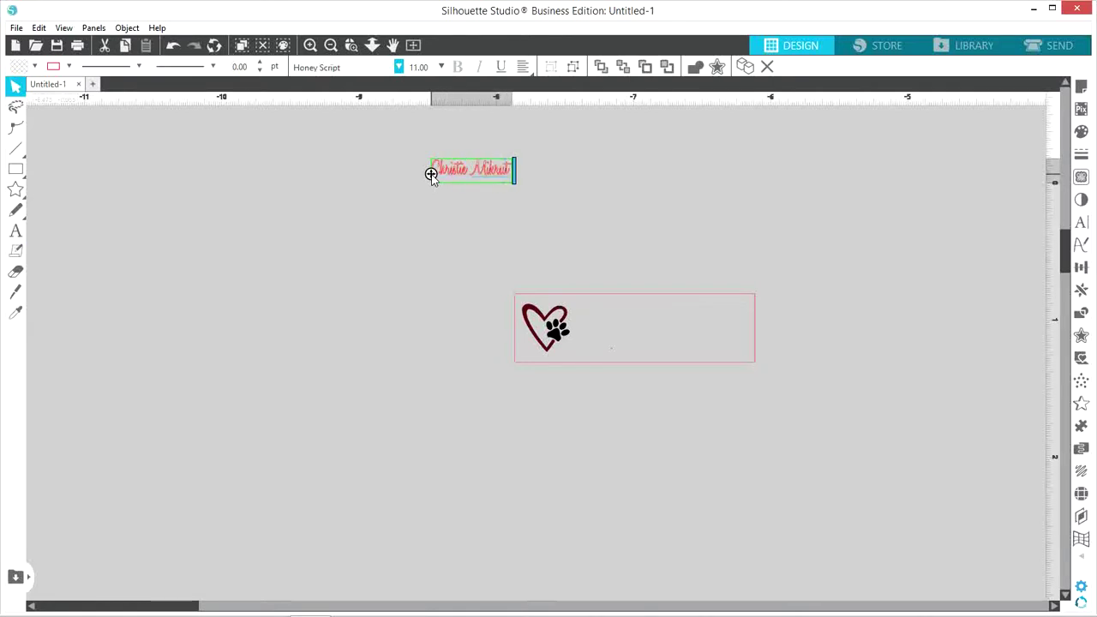
pyautogui.press('Return')
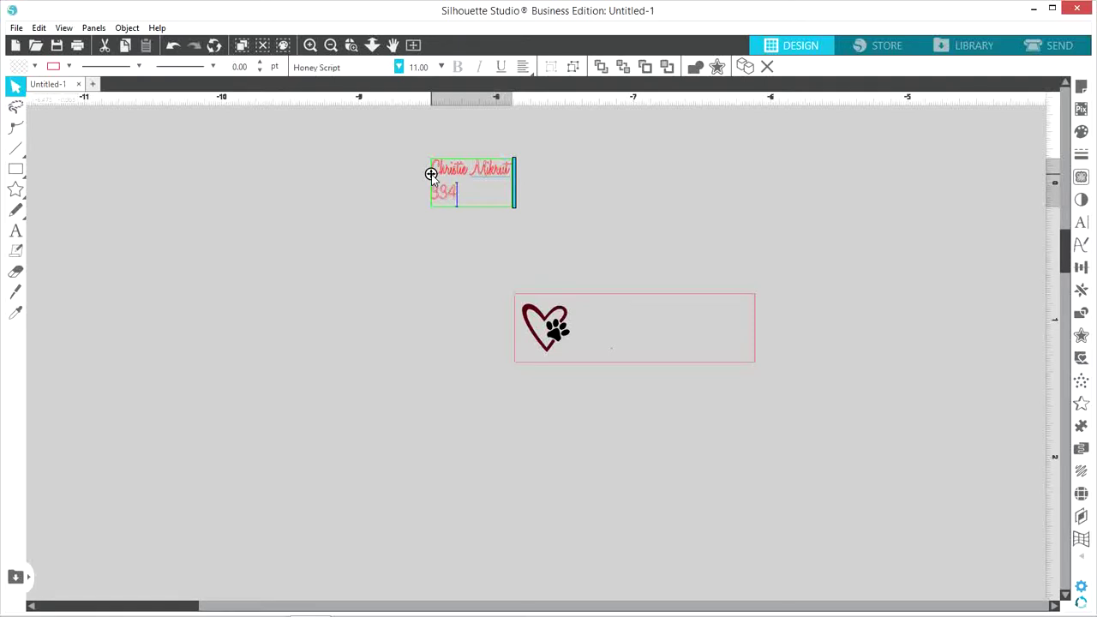
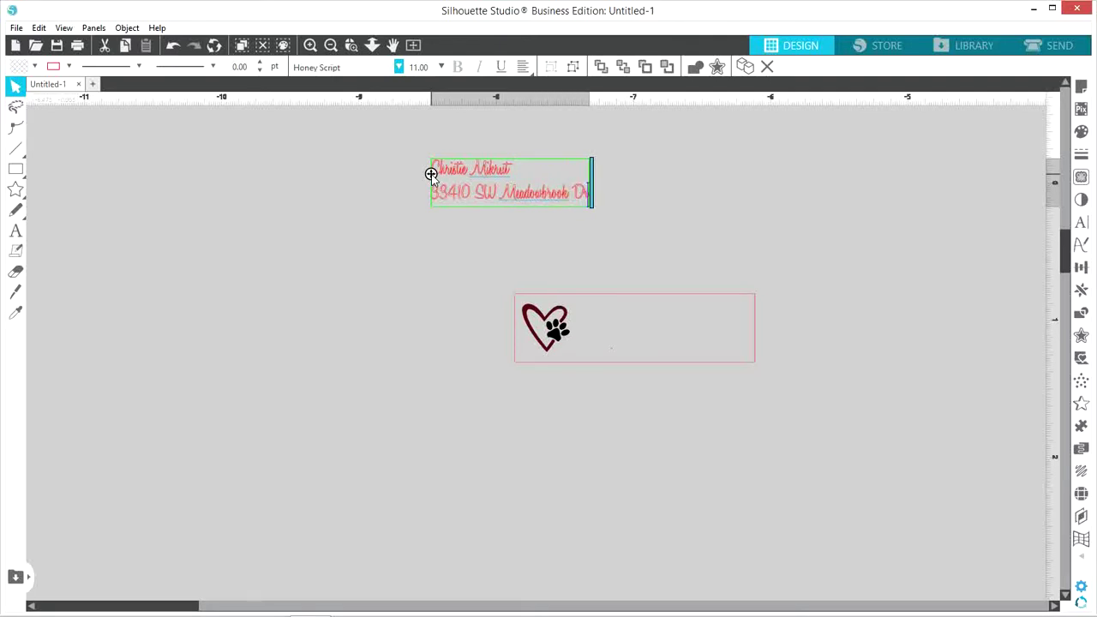
pyautogui.press('Return')
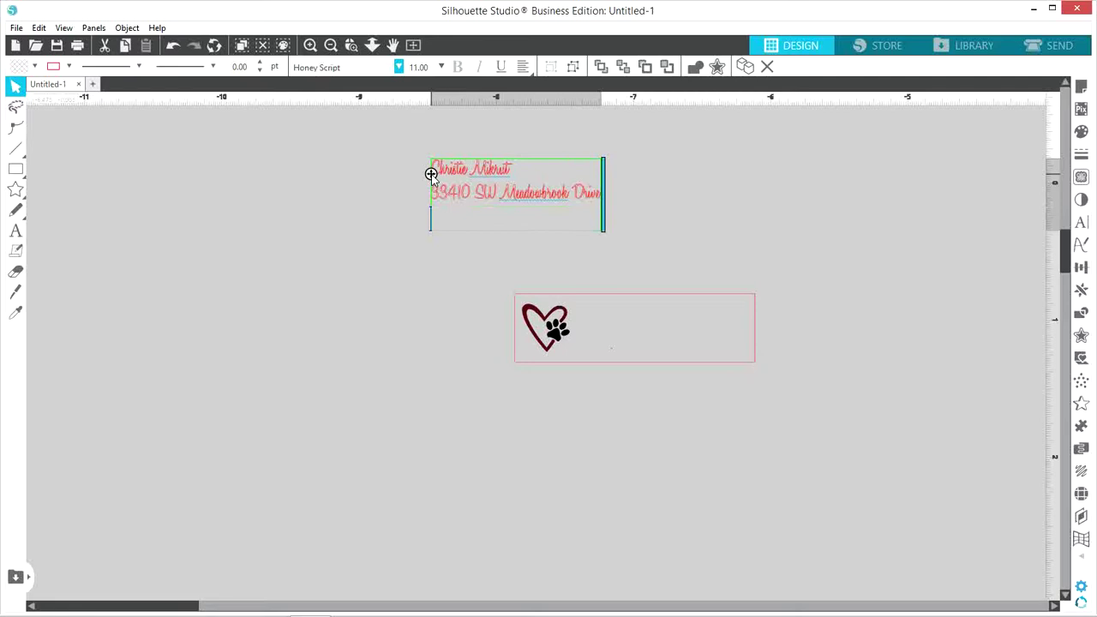
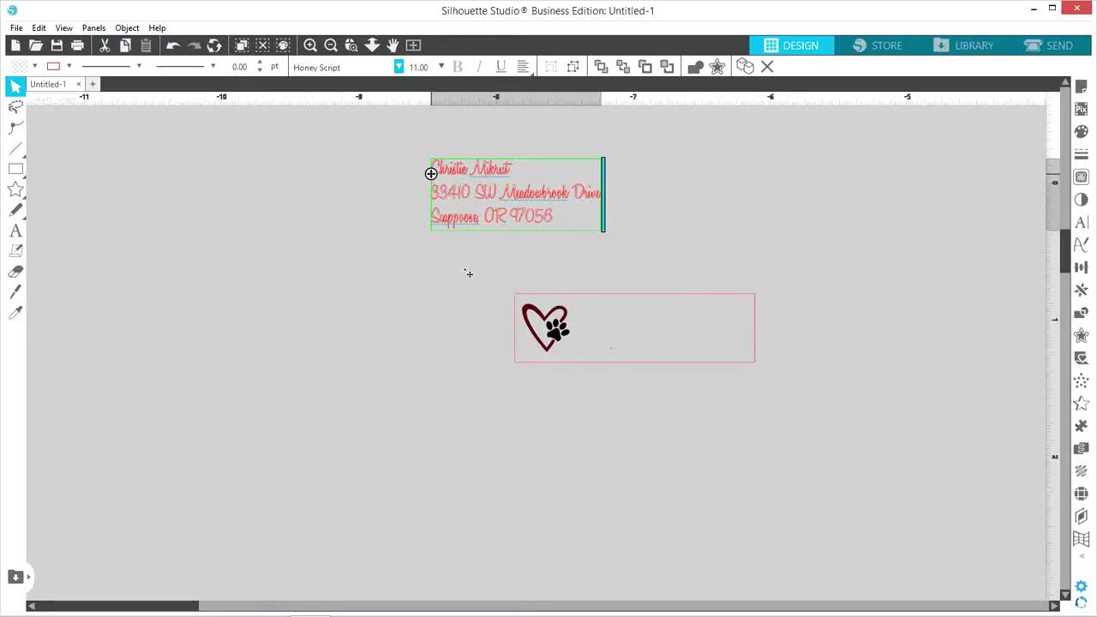
# Exit text editing to leave the finished three-line address block
pyautogui.click(467, 272)
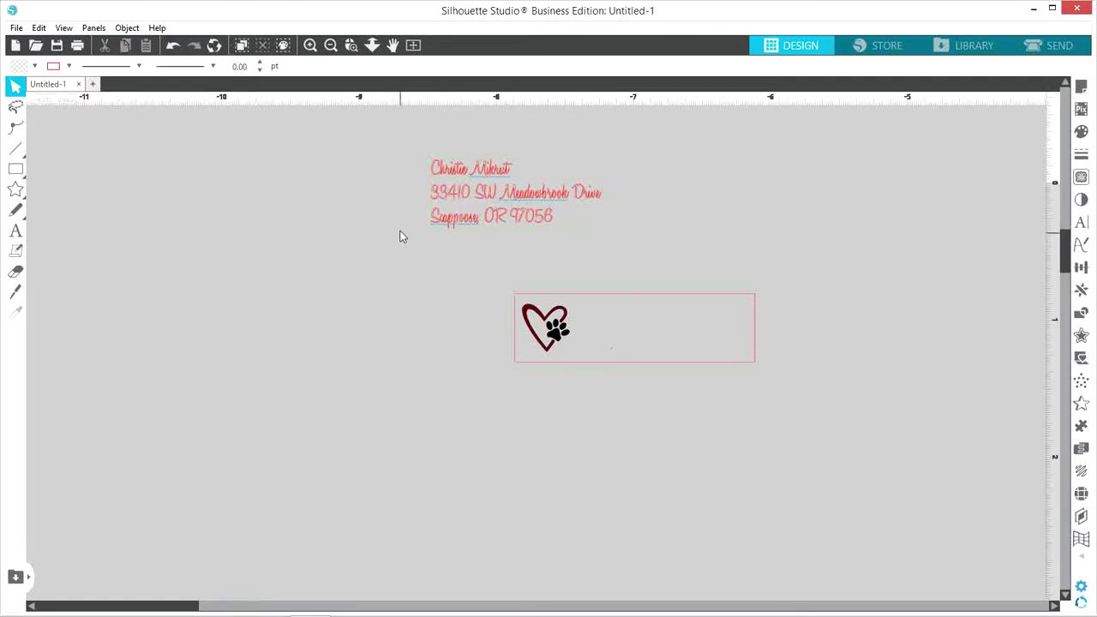
# Fill and outline the address text in dark pink
pyautogui.click(445, 223)
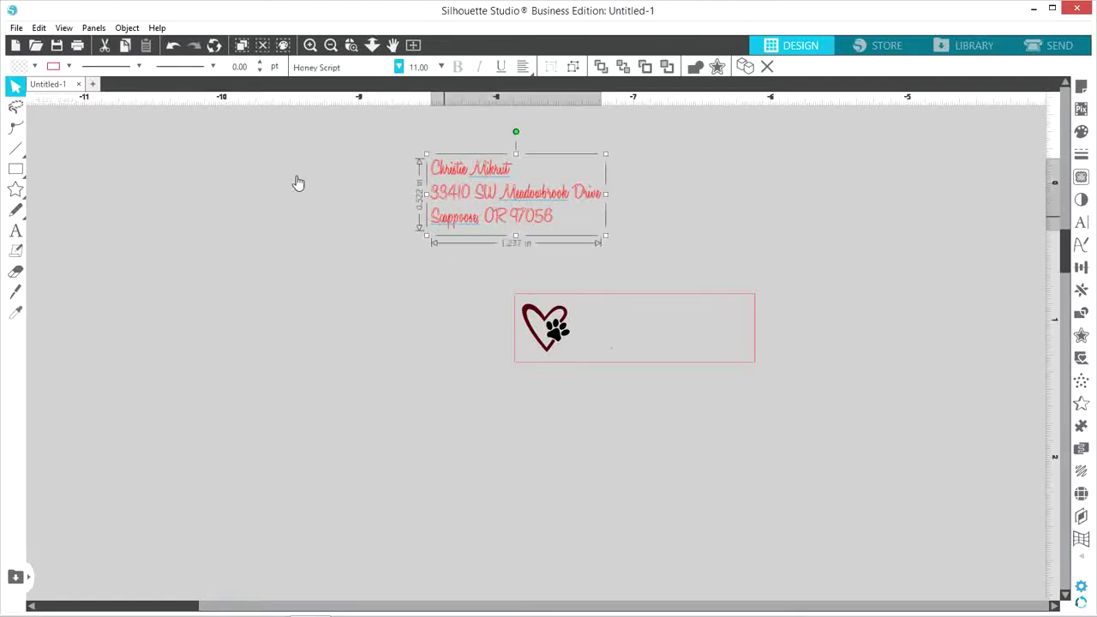
pyautogui.click(35, 68)
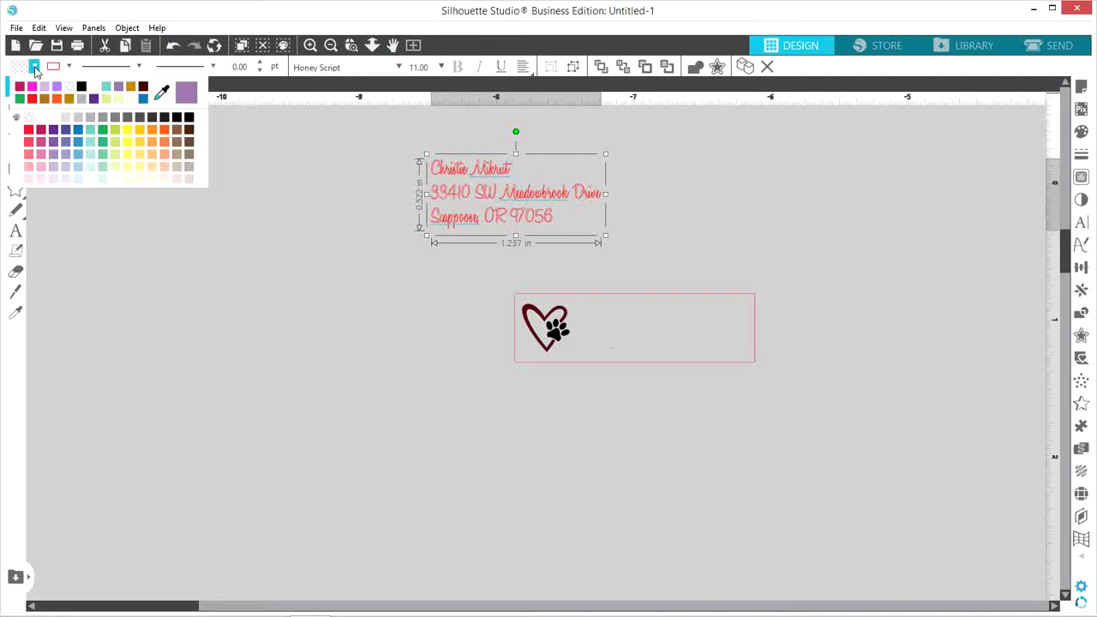
pyautogui.click(40, 133)
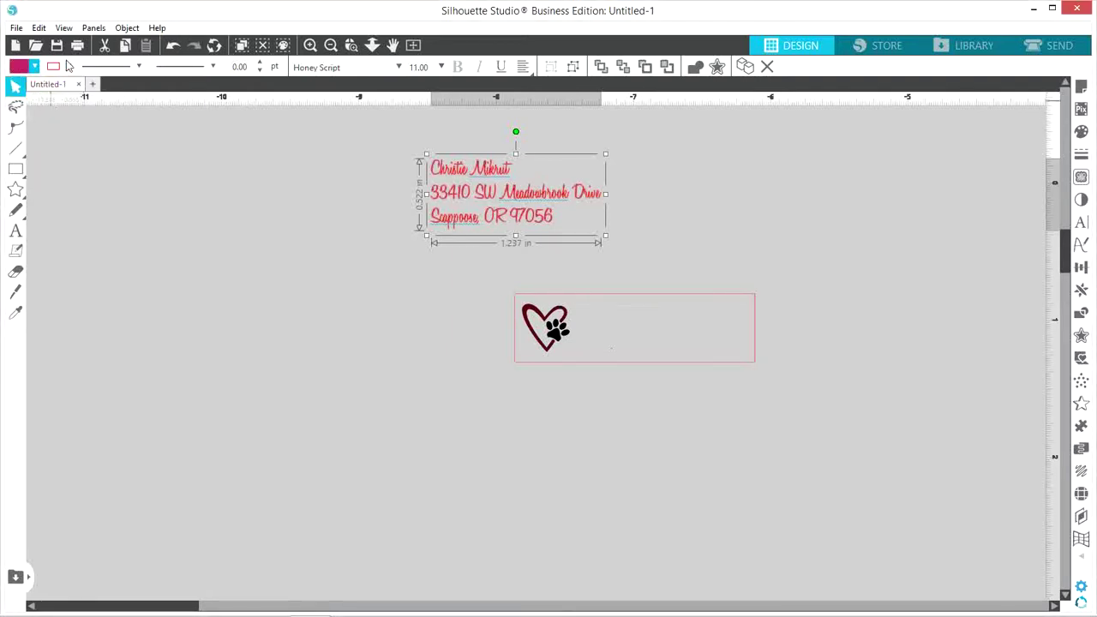
pyautogui.click(69, 67)
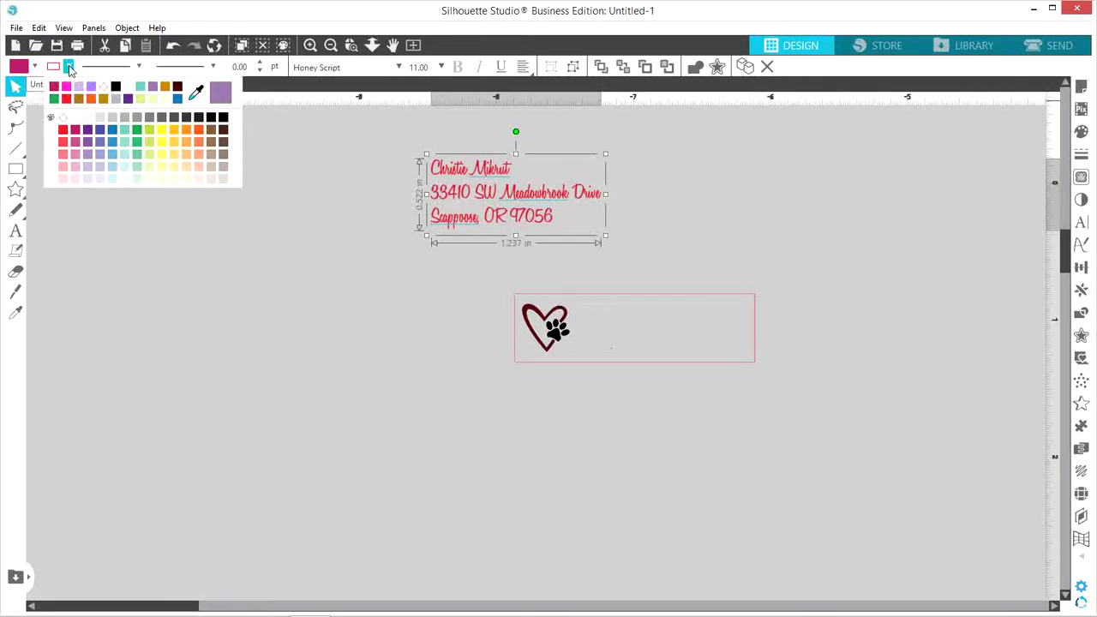
pyautogui.click(76, 131)
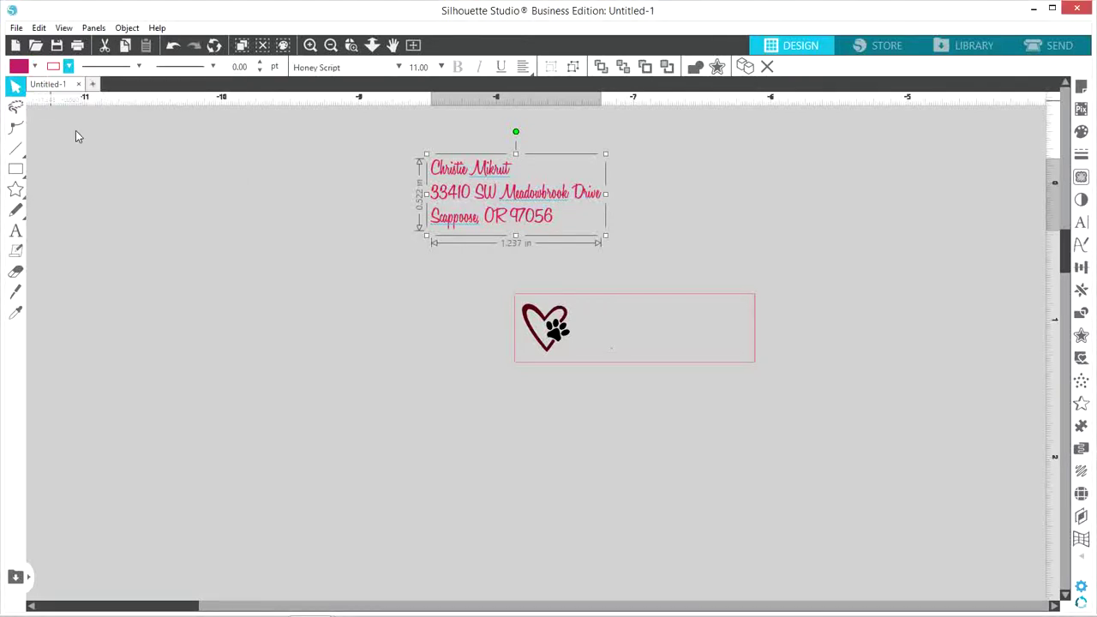
# Set the address text outline width to 0.25 pt
pyautogui.click(250, 67)
pyautogui.click(258, 62)
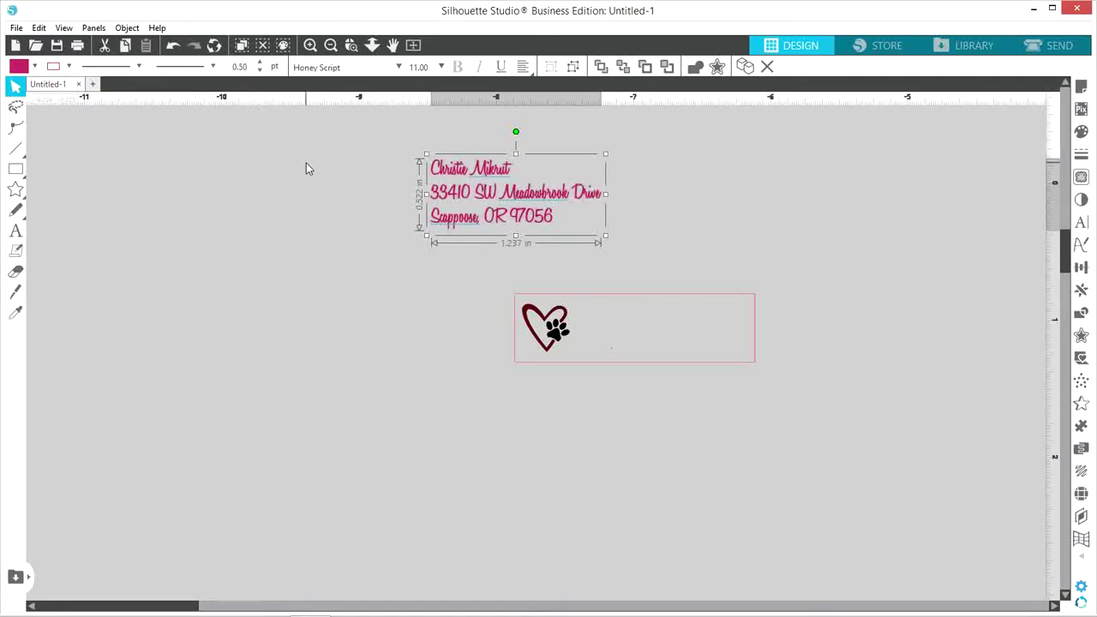
pyautogui.doubleClick(250, 67)
pyautogui.write('.2')
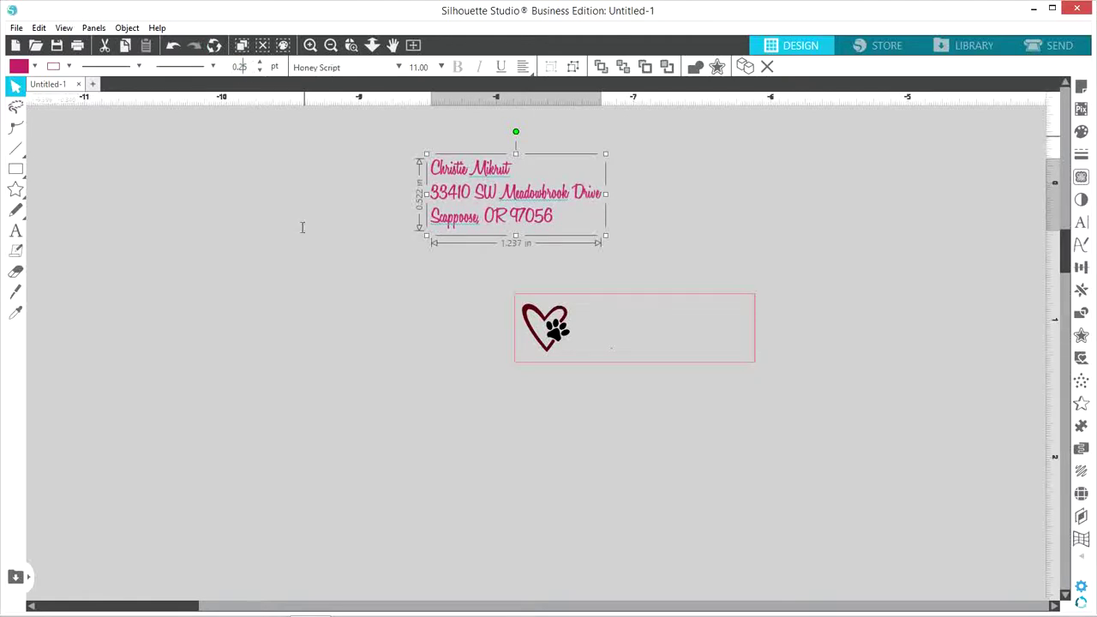
# Move the address text into the label rectangle beside the heart paw
pyautogui.click(398, 293)
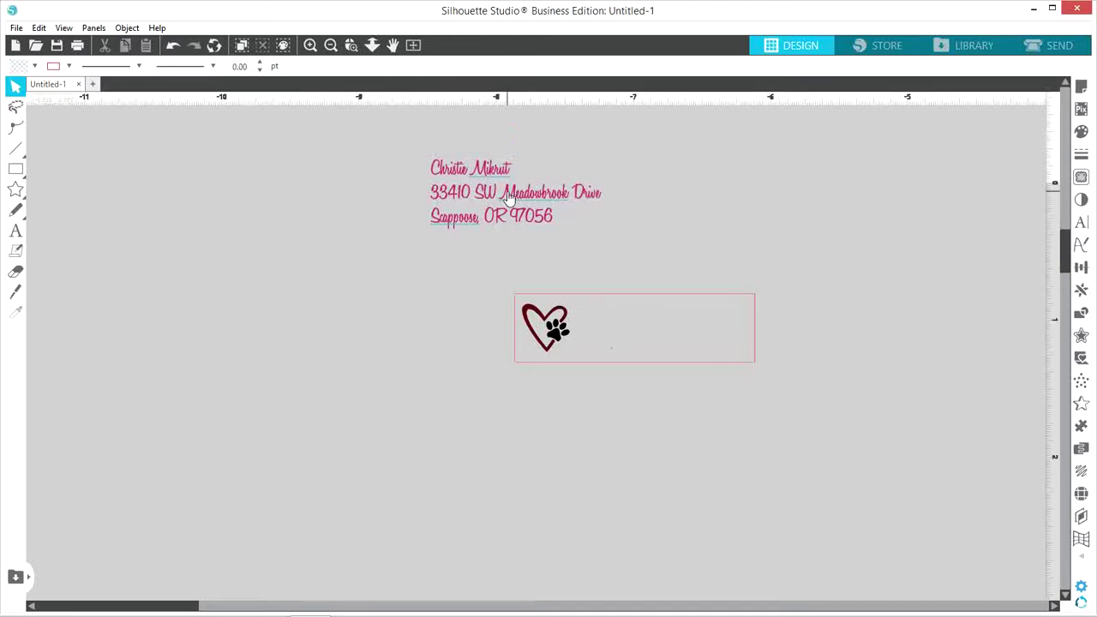
pyautogui.moveTo(508, 198); pyautogui.dragTo(657, 327)
pyautogui.press('Escape')
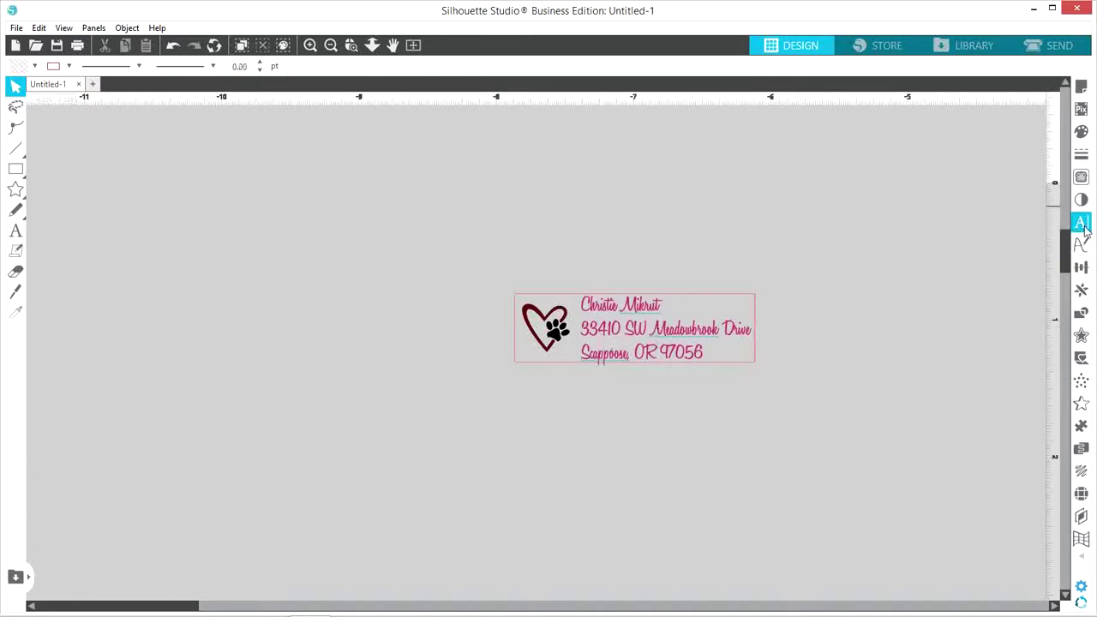
# Tighten the address text line spacing to 80%
pyautogui.click(1082, 224)
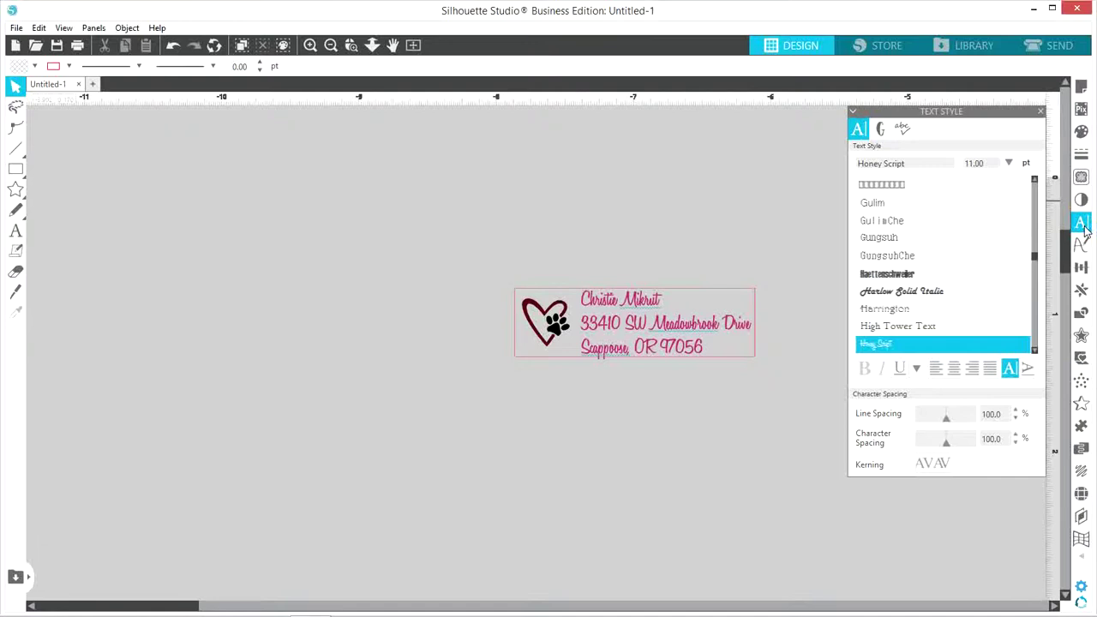
pyautogui.click(1017, 419)
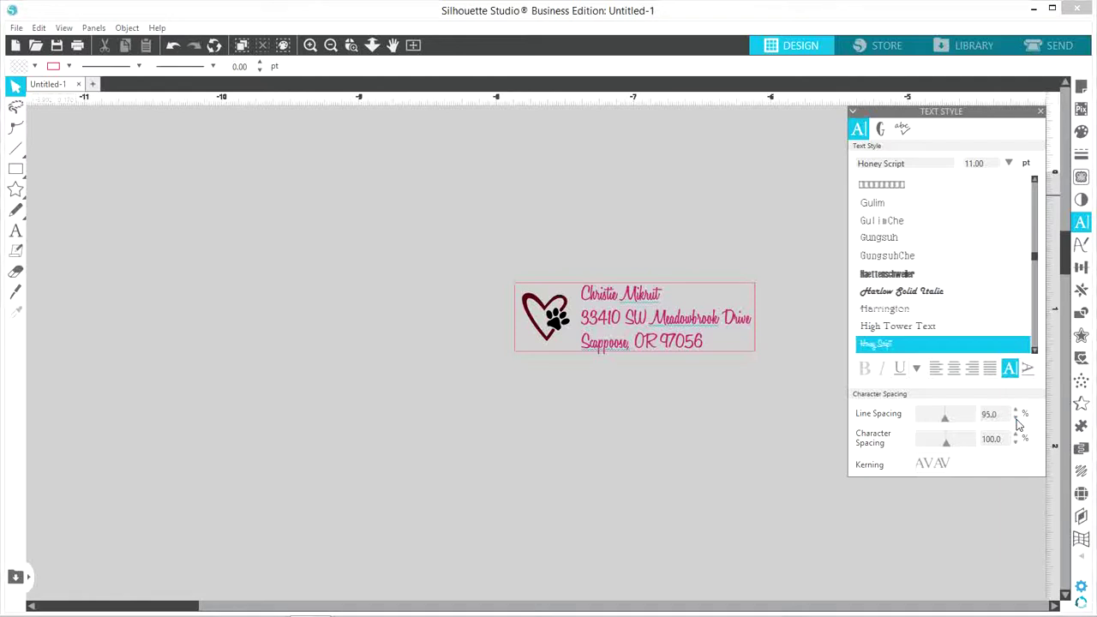
pyautogui.click(1017, 419)
pyautogui.click(1016, 420)
pyautogui.click(1017, 419)
pyautogui.click(676, 326)
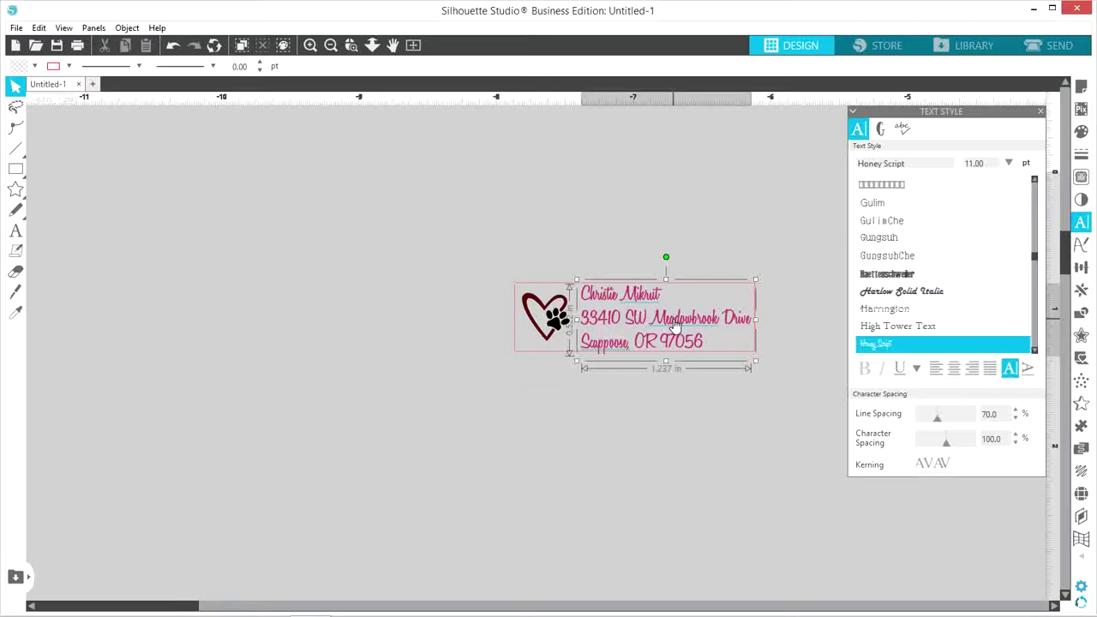
pyautogui.click(1016, 418)
pyautogui.click(1016, 418)
pyautogui.click(1016, 418)
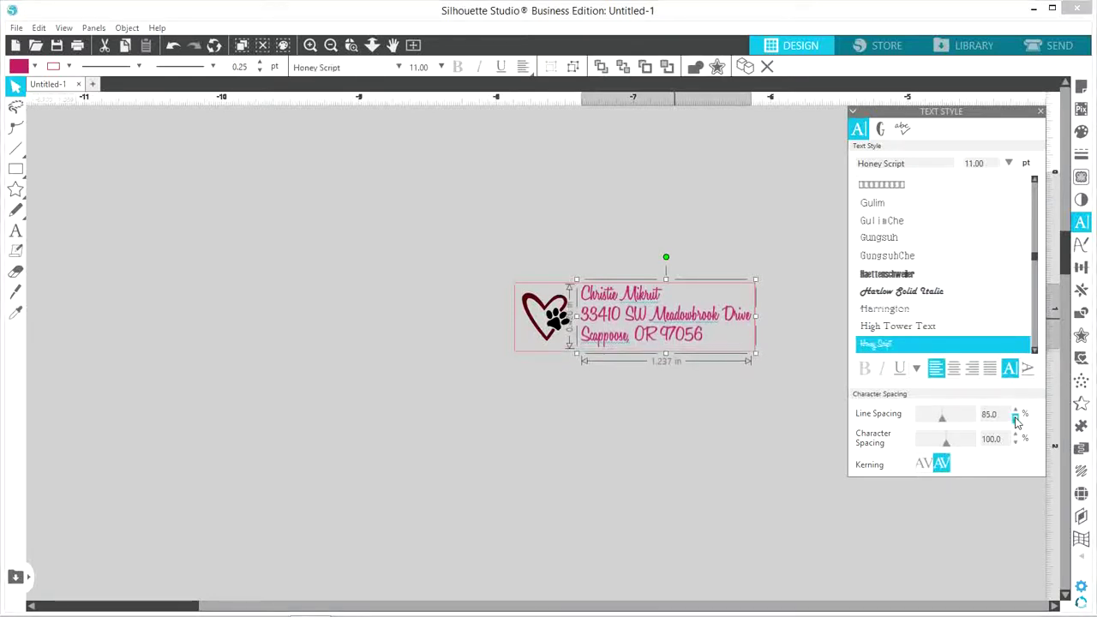
pyautogui.click(1016, 418)
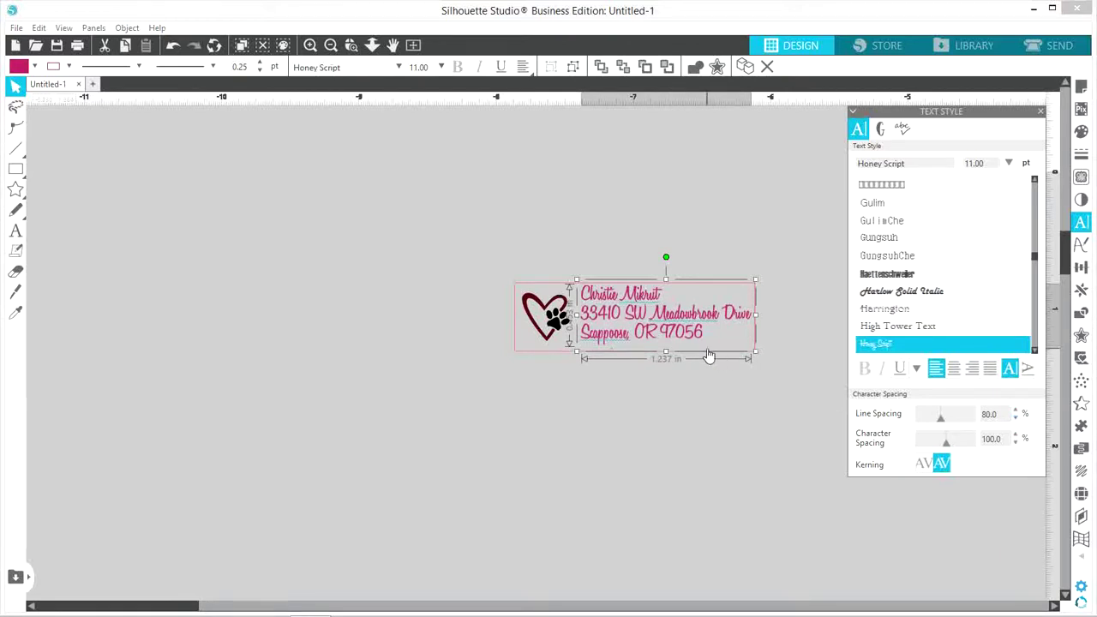
# Nudge the address text slightly lower and reselect it to check placement
pyautogui.moveTo(668, 320); pyautogui.dragTo(669, 323)
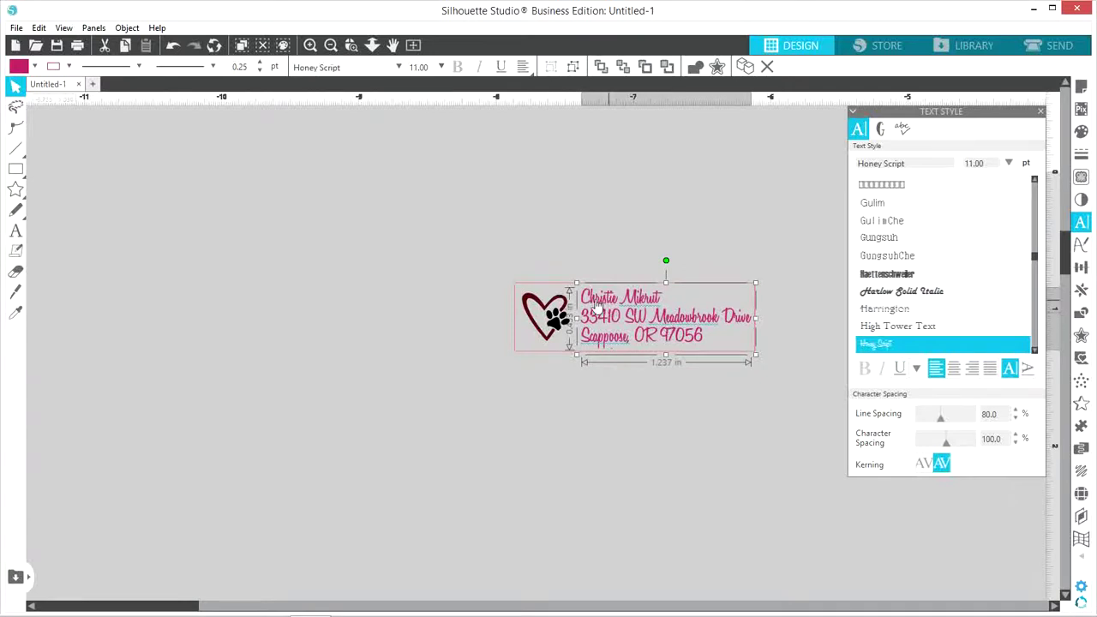
pyautogui.click(594, 271)
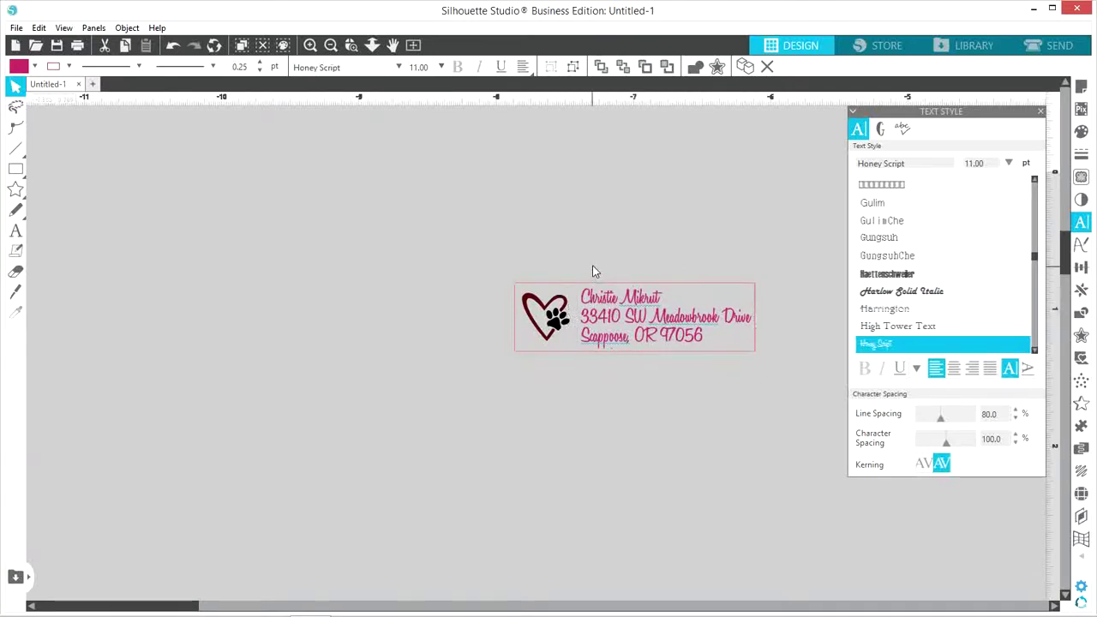
pyautogui.click(606, 322)
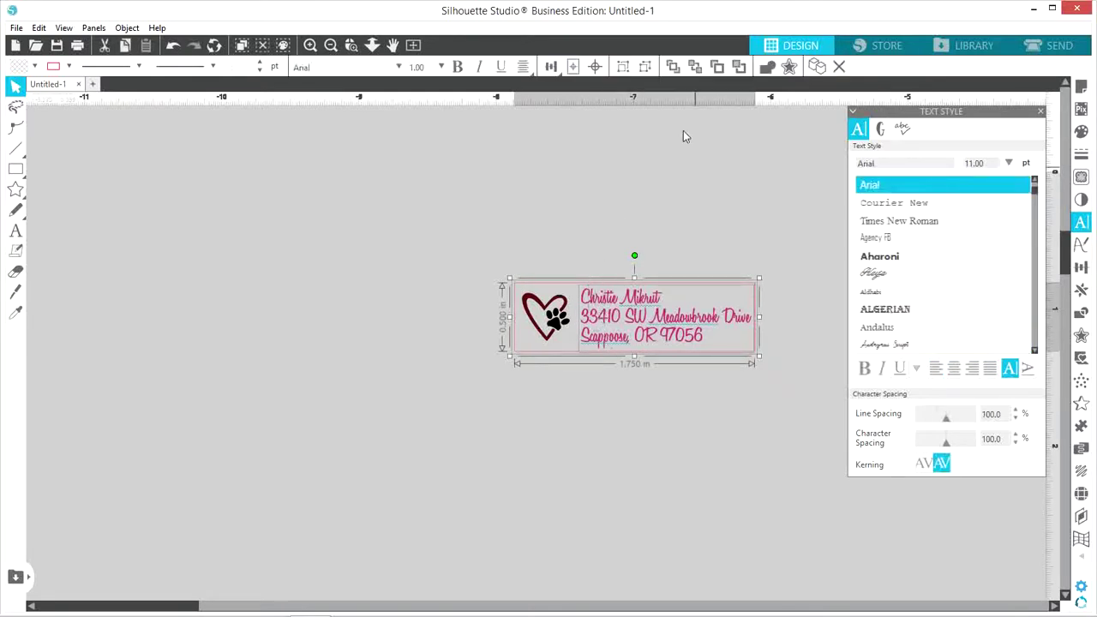
# Vertically centre the address text with Align Middle and check its position
pyautogui.moveTo(553, 72)
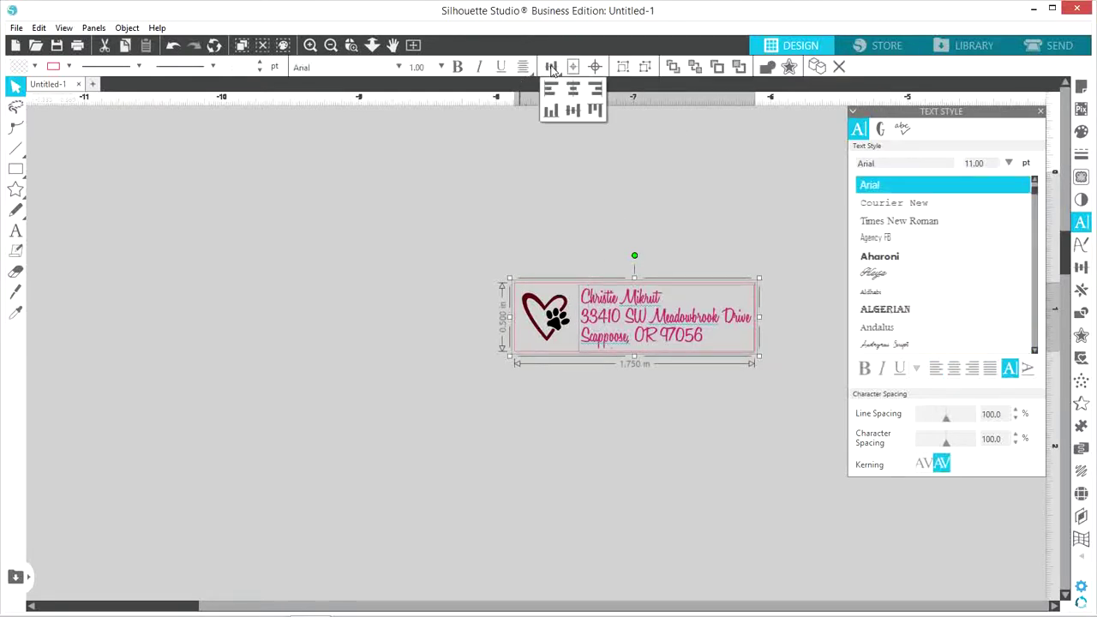
pyautogui.click(574, 114)
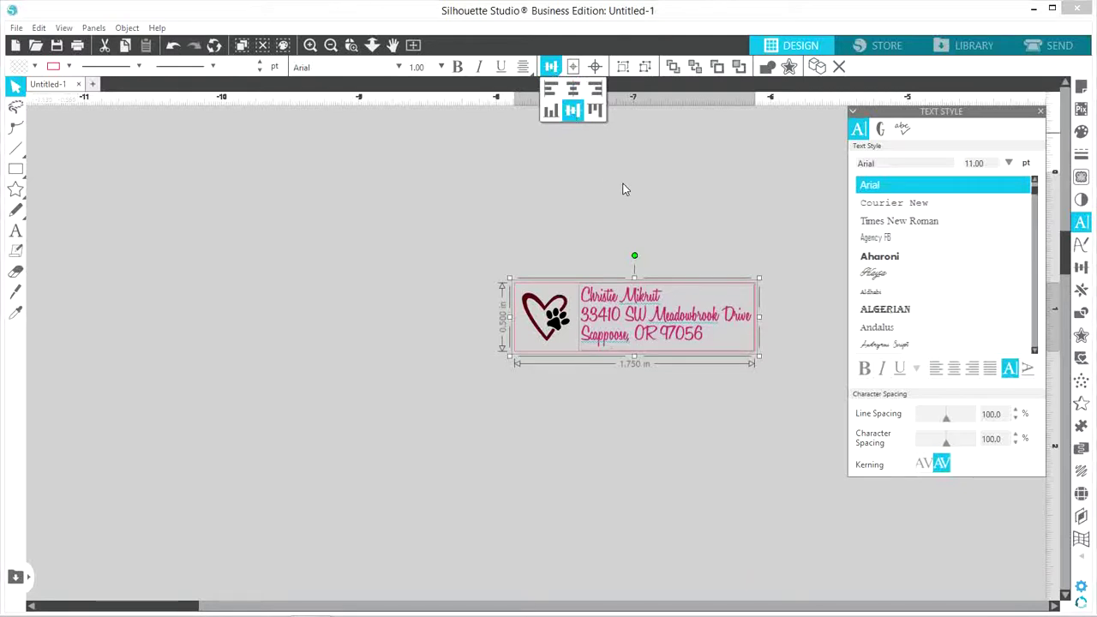
pyautogui.click(645, 216)
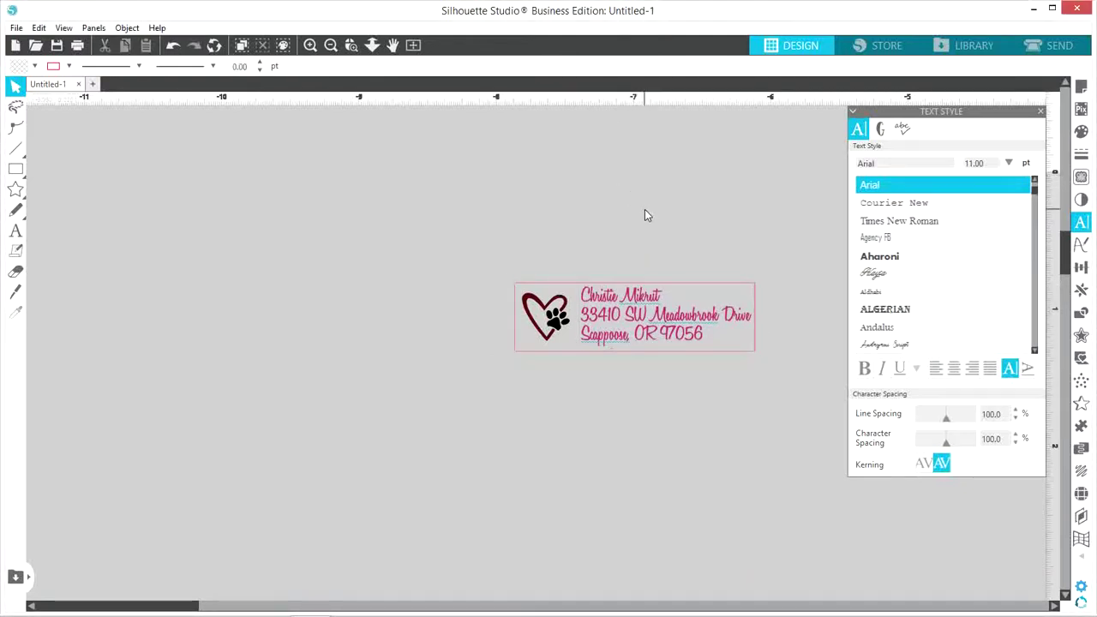
pyautogui.click(630, 313)
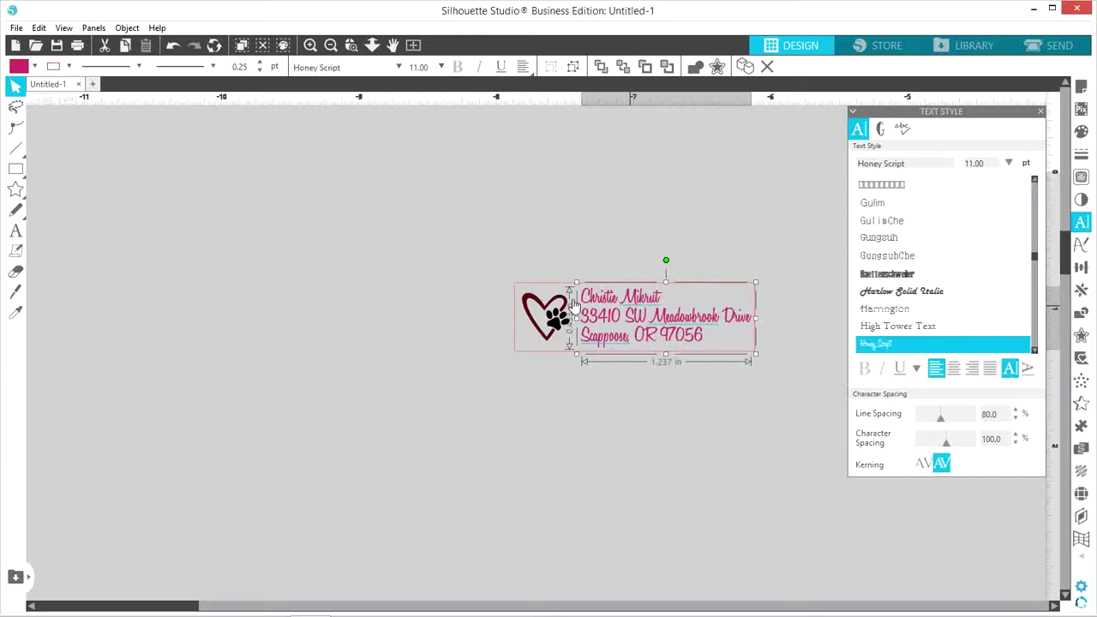
# Select every part of the address label and align them to the middle
pyautogui.click(517, 238)
pyautogui.moveTo(475, 259); pyautogui.dragTo(742, 401)
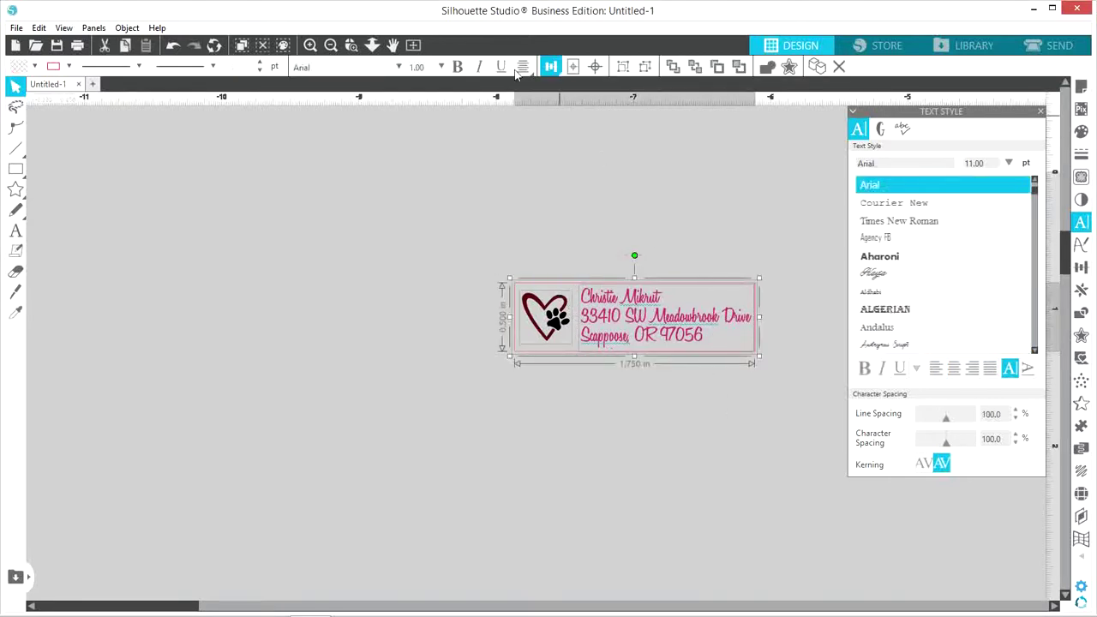
pyautogui.click(550, 66)
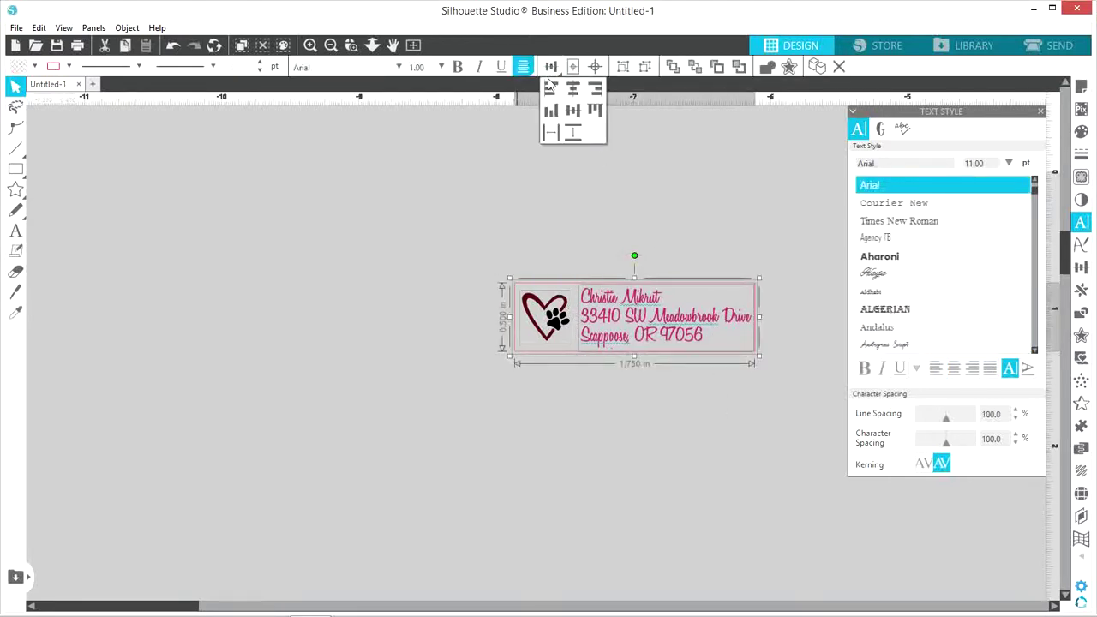
pyautogui.click(573, 118)
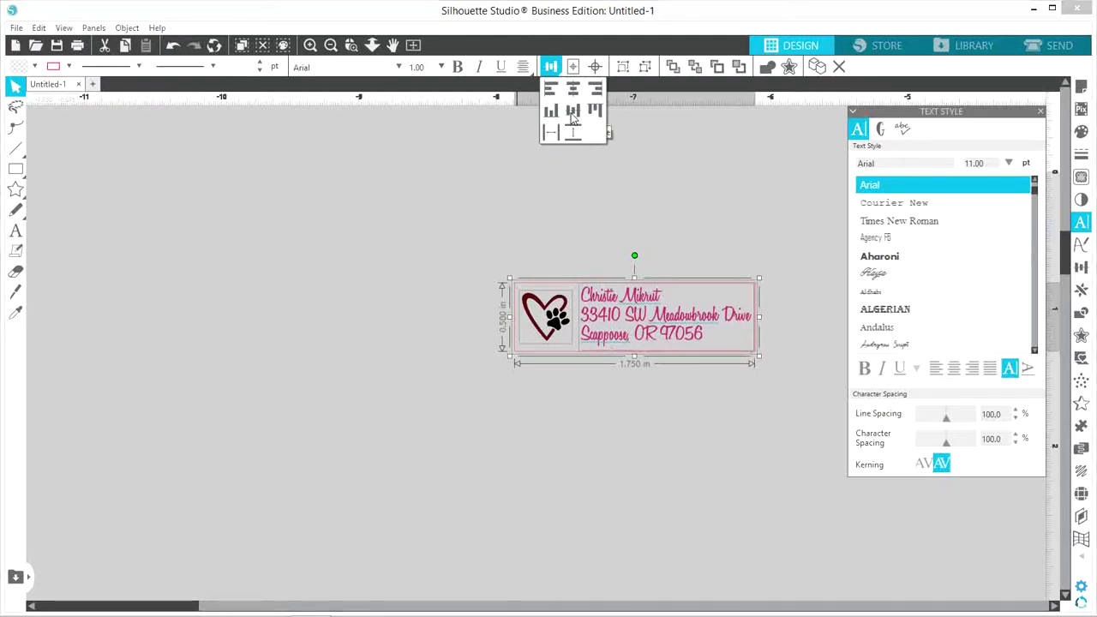
pyautogui.click(655, 210)
pyautogui.click(655, 211)
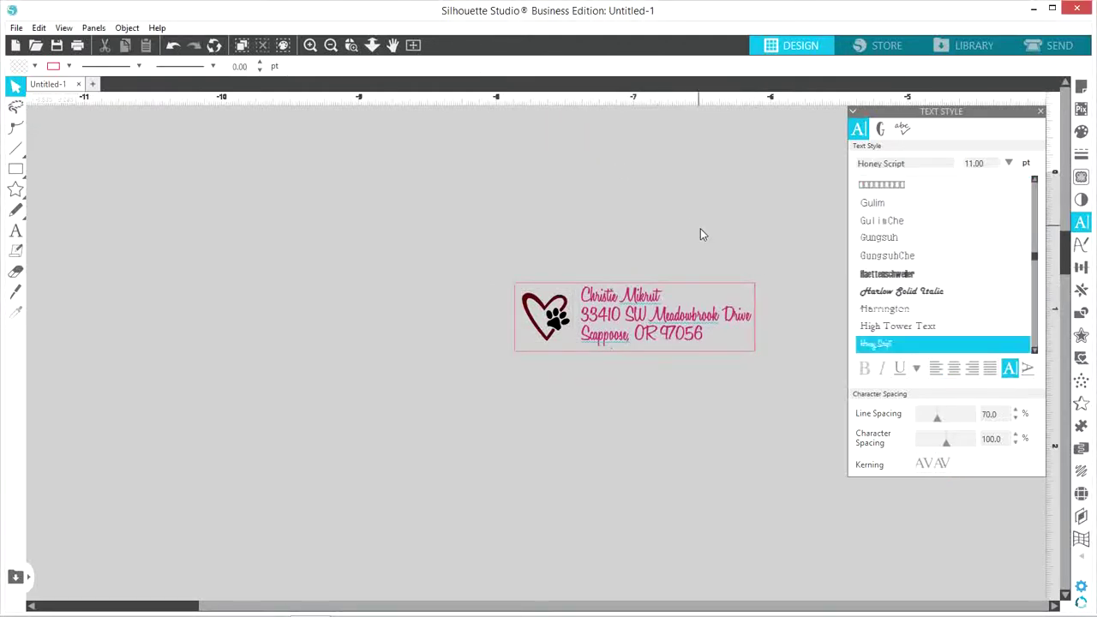
# Nudge the address text slightly left, then select the heart, text and border together
pyautogui.click(661, 312)
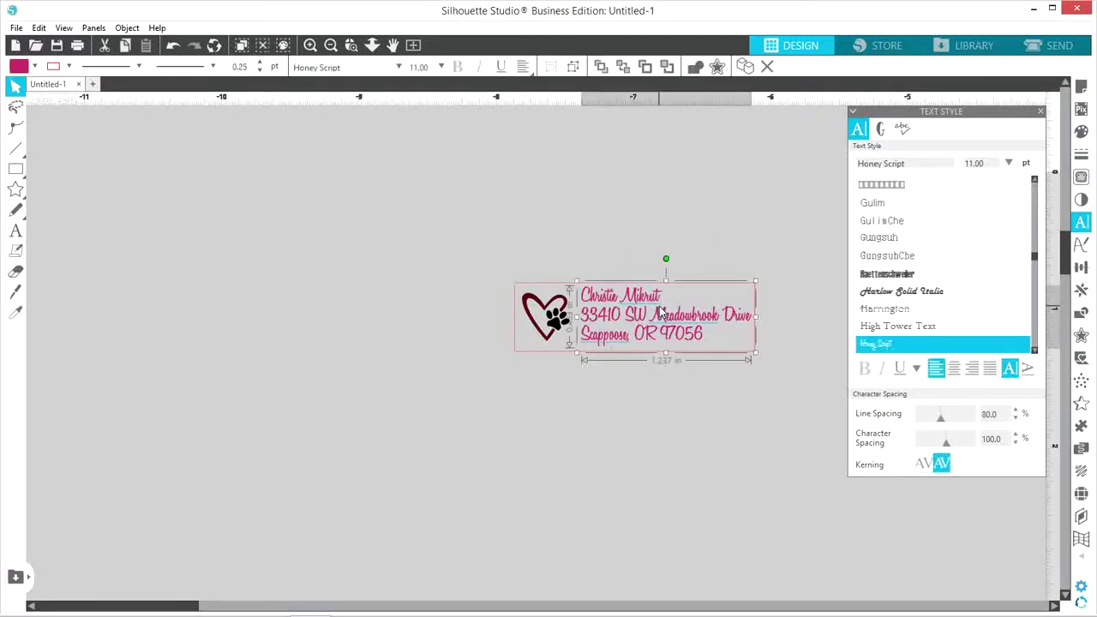
pyautogui.moveTo(662, 313); pyautogui.dragTo(660, 313)
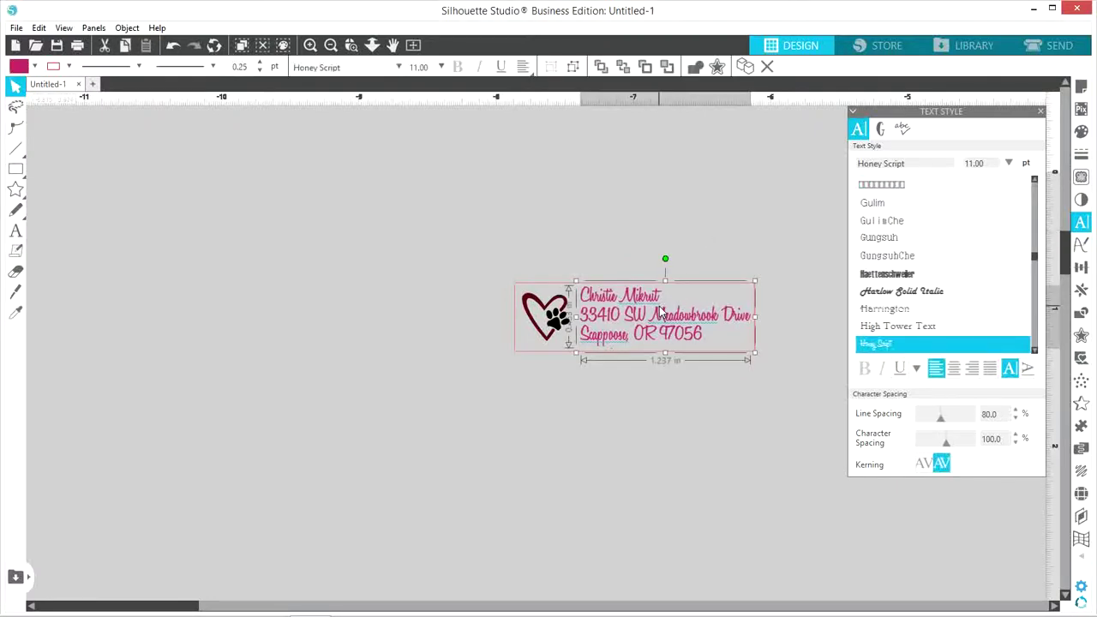
pyautogui.click(734, 250)
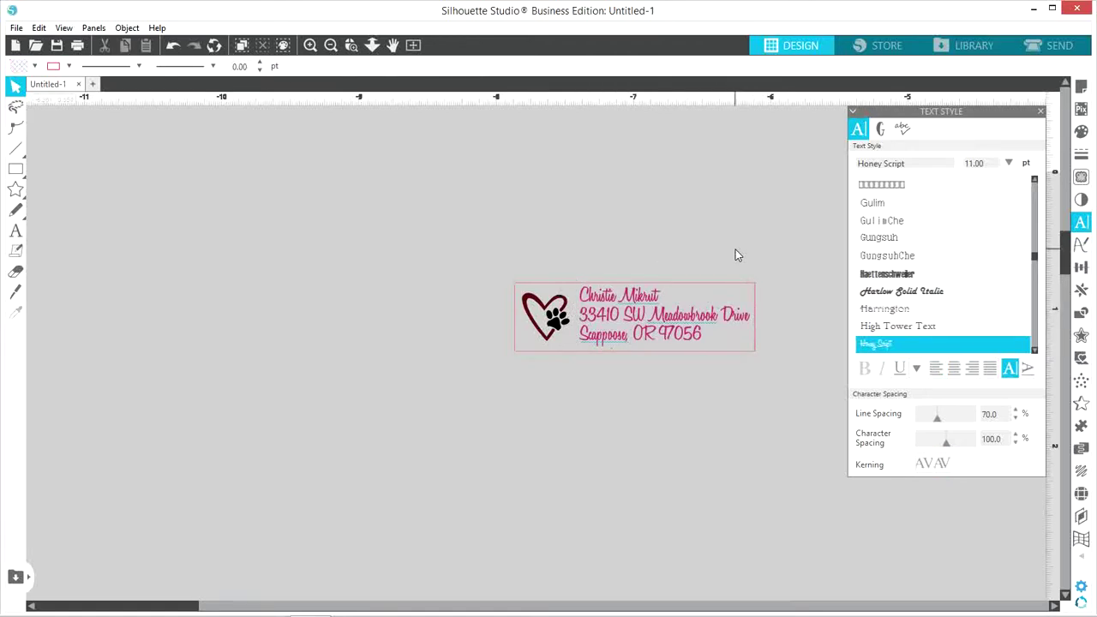
pyautogui.moveTo(485, 240); pyautogui.dragTo(685, 358)
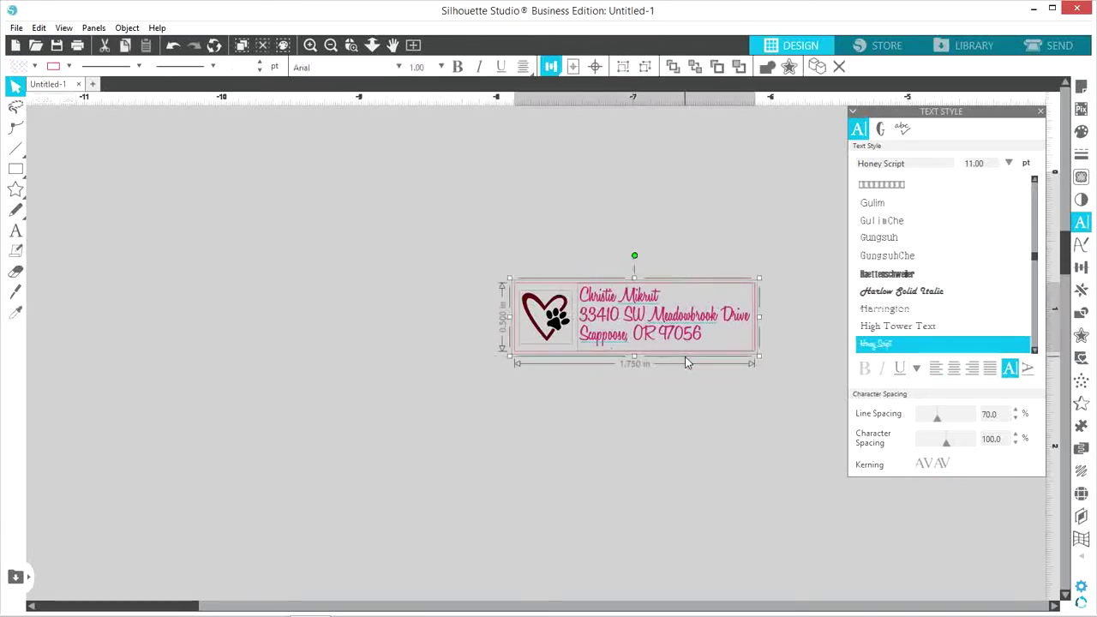
# Group the heart paw, address text and red border into one label and close Text Style
pyautogui.rightClick(604, 330)
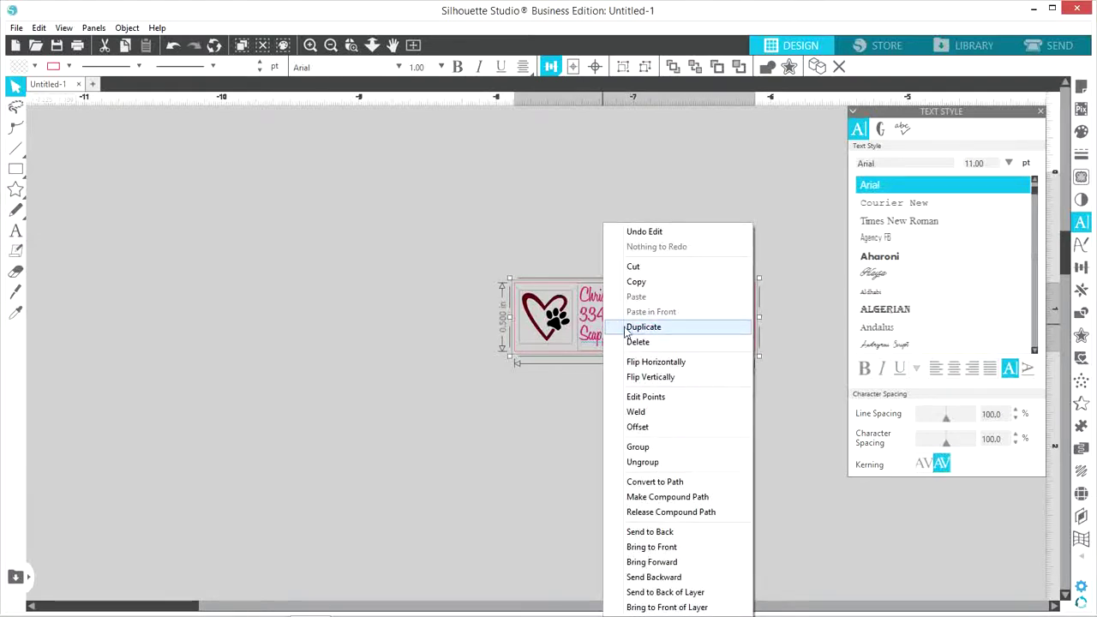
pyautogui.click(635, 450)
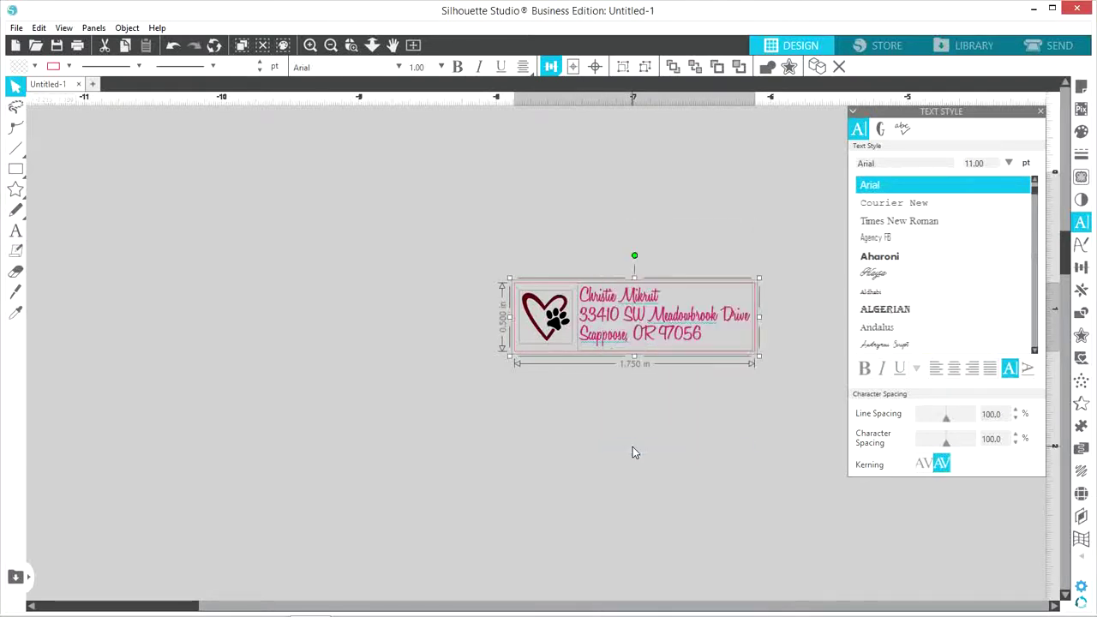
pyautogui.click(1041, 112)
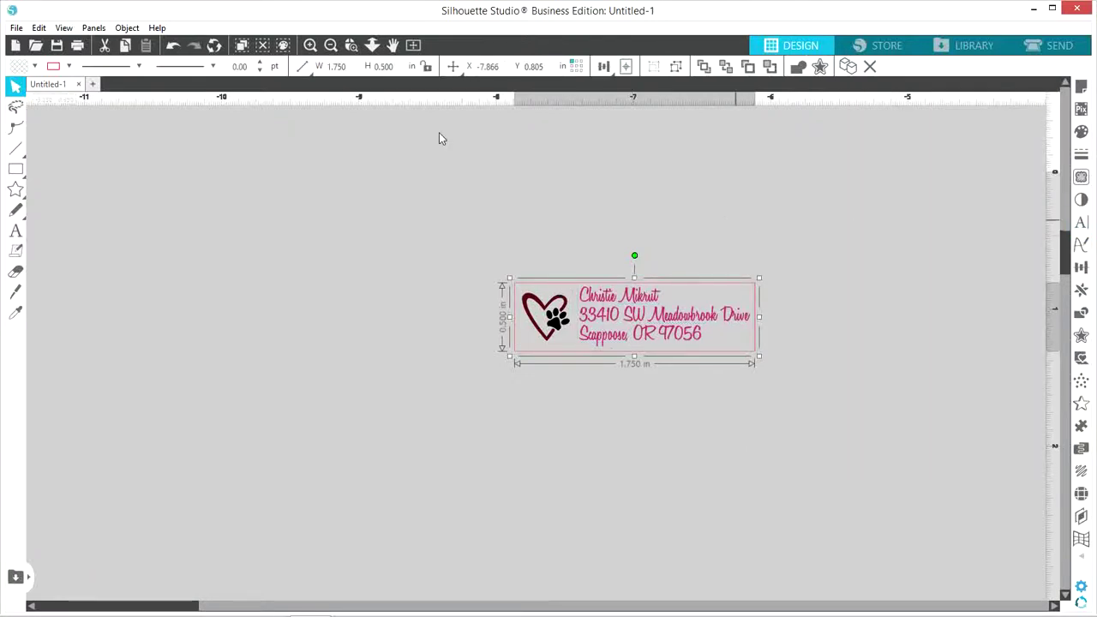
# Fit the whole cutting mat in view and reselect the small address label
pyautogui.click(413, 45)
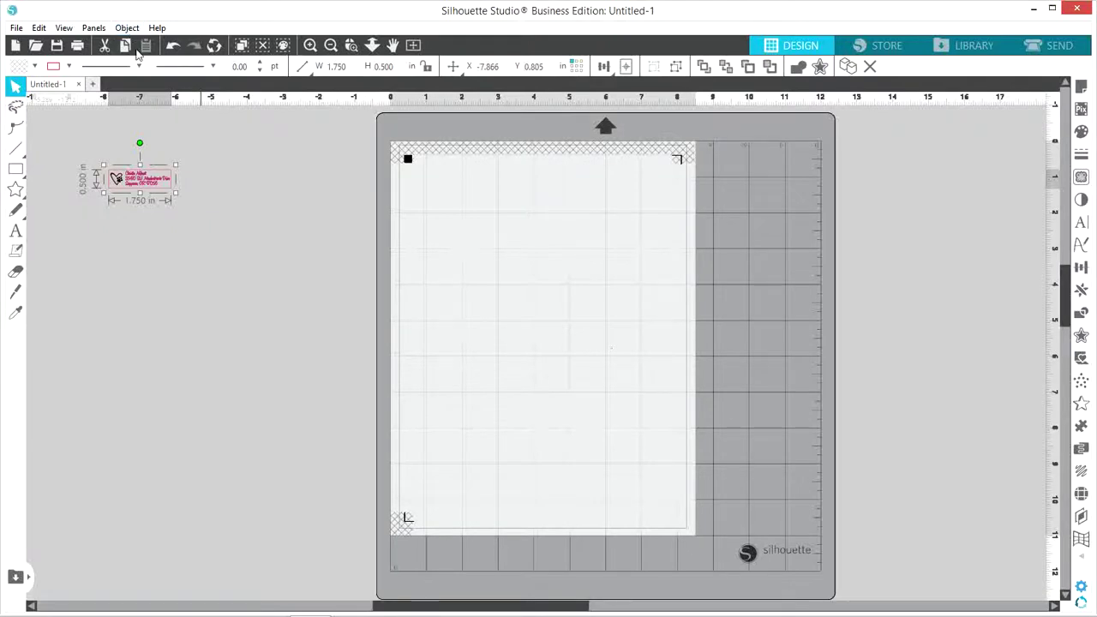
pyautogui.click(254, 216)
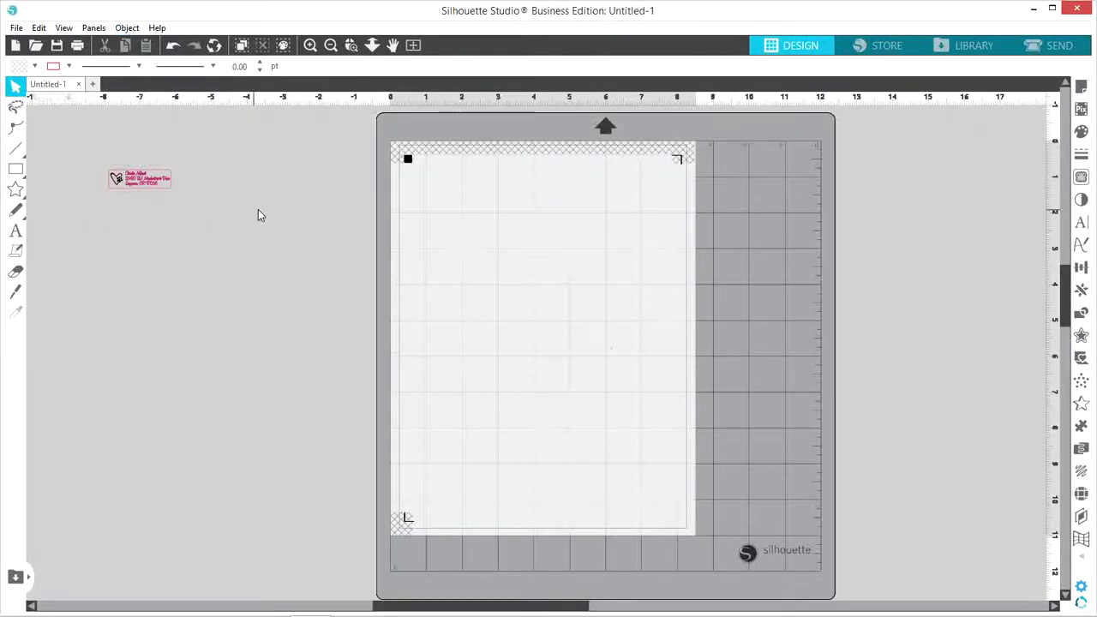
pyautogui.click(150, 190)
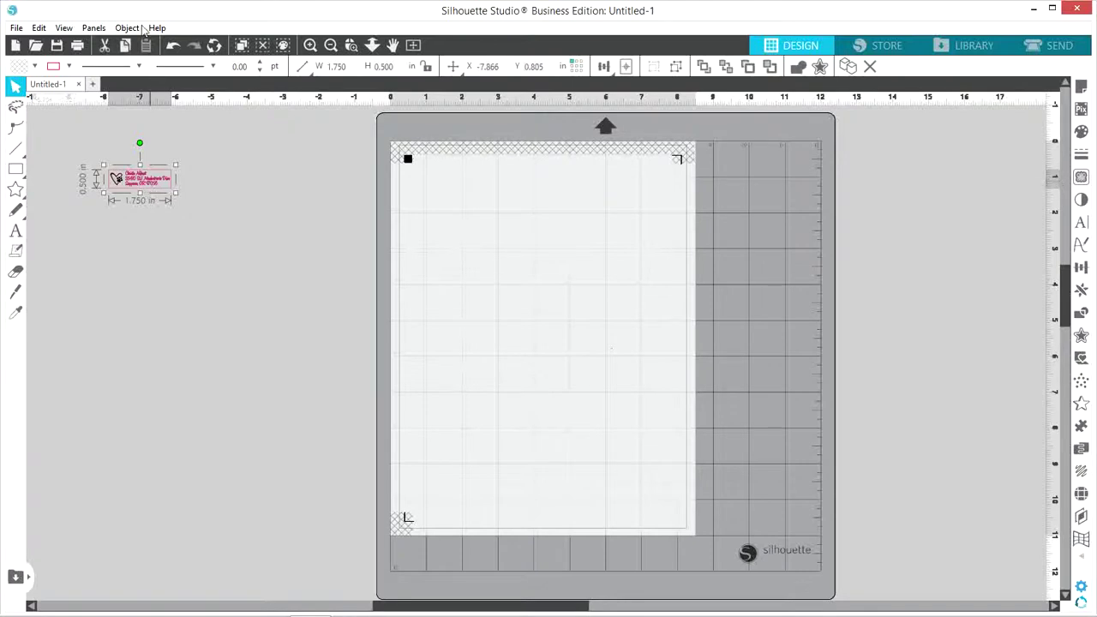
# Rotate the label 90° clockwise and drag it to the page's top-left corner
pyautogui.click(128, 28)
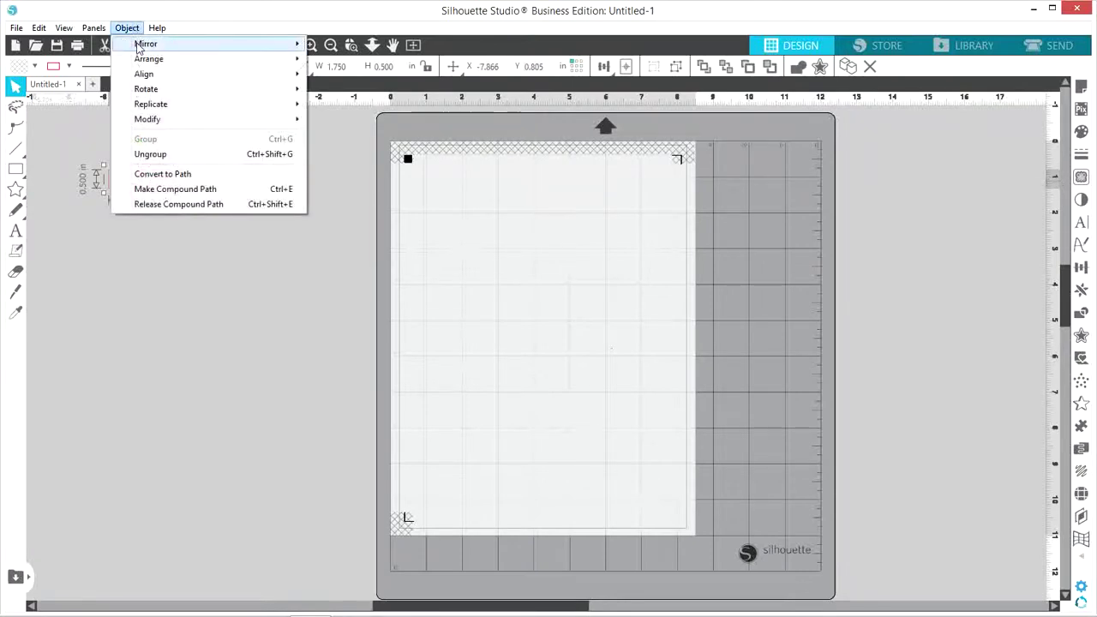
pyautogui.moveTo(154, 90)
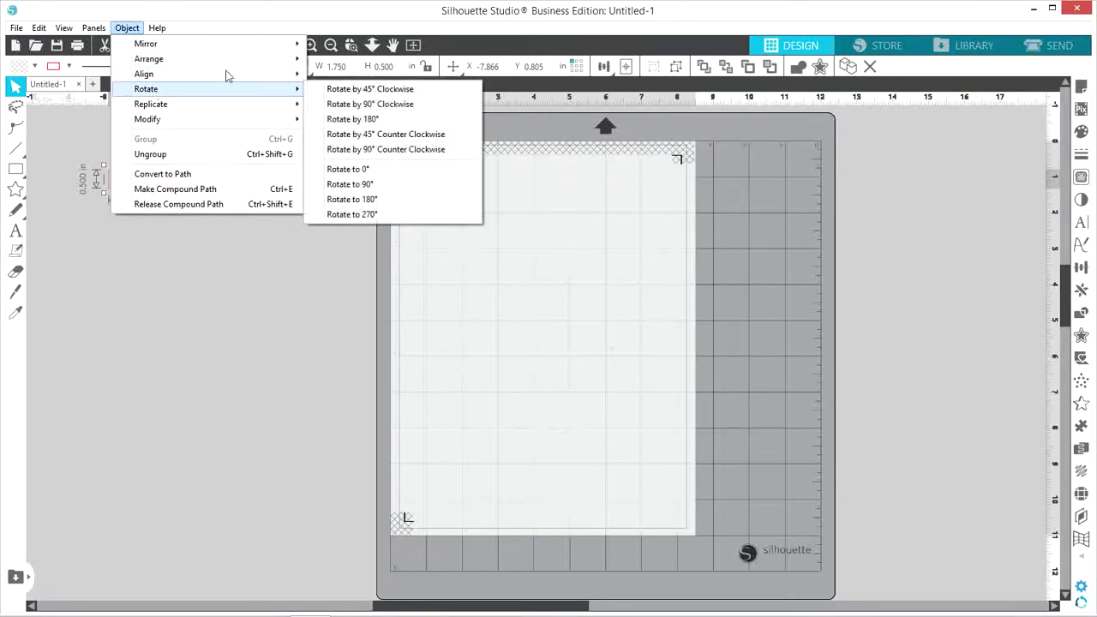
pyautogui.click(346, 105)
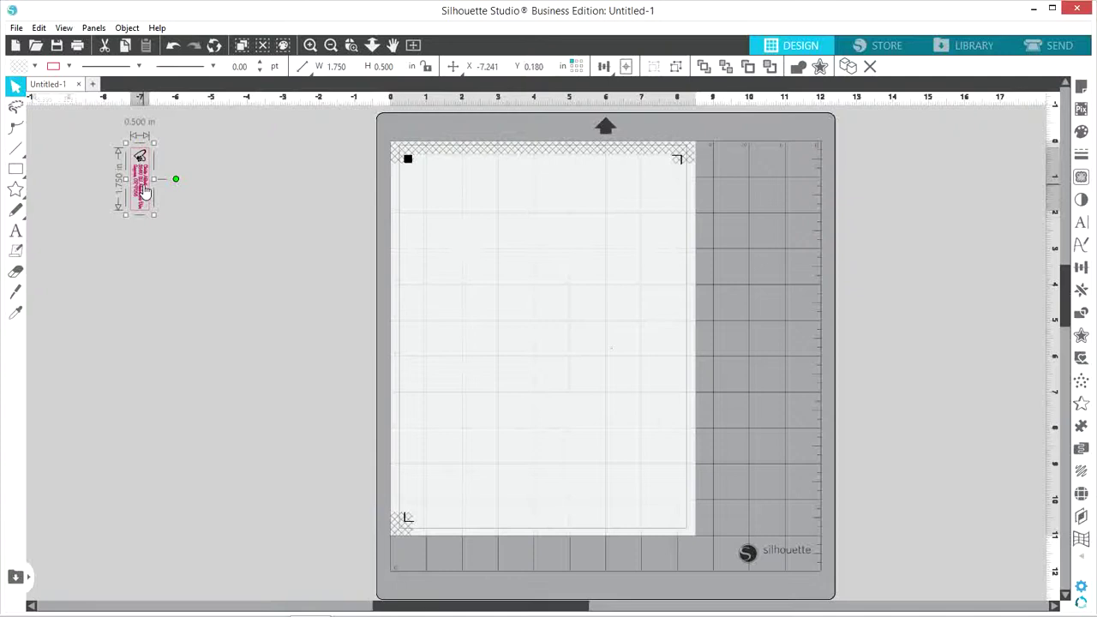
pyautogui.moveTo(144, 192); pyautogui.dragTo(429, 200)
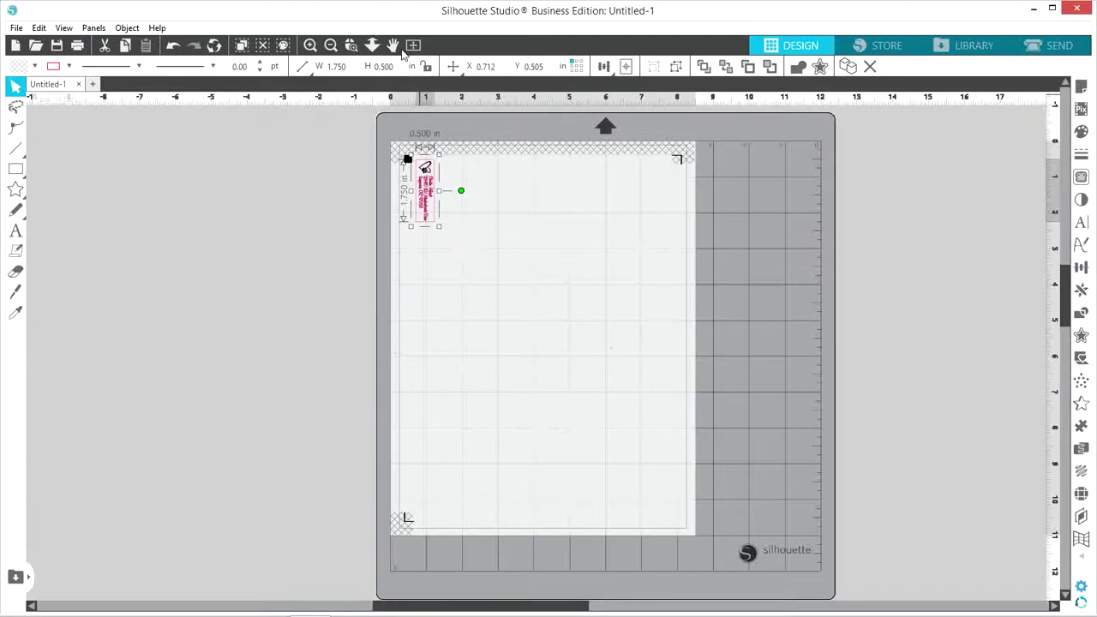
# Zoom in and nudge the label up to X 0.712, Y 0.450 in, then fit the mat
pyautogui.click(351, 47)
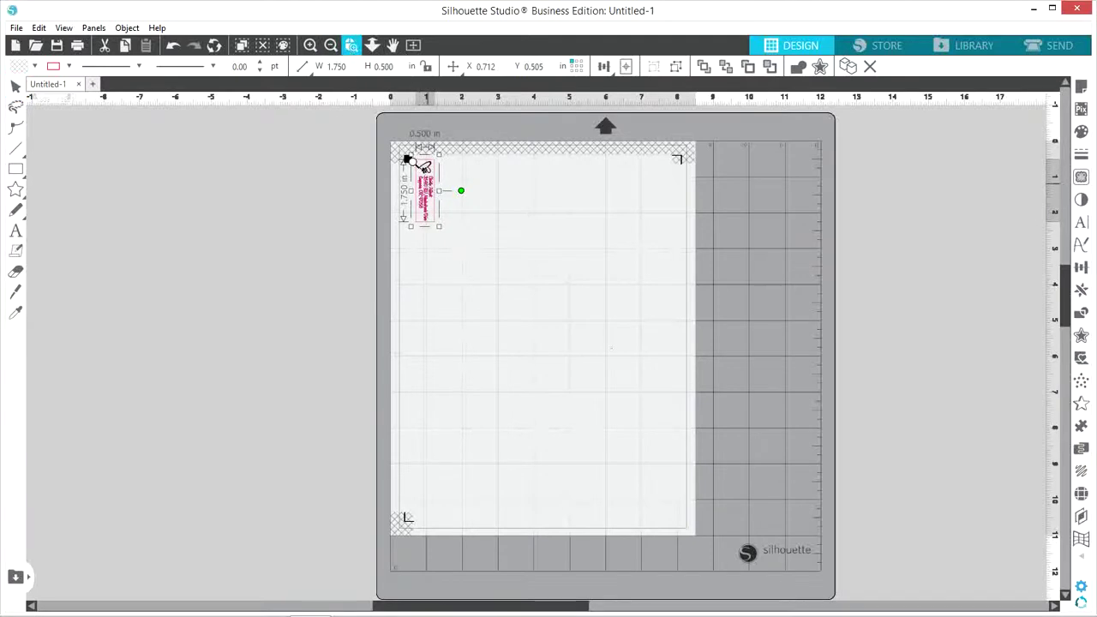
pyautogui.click(423, 165)
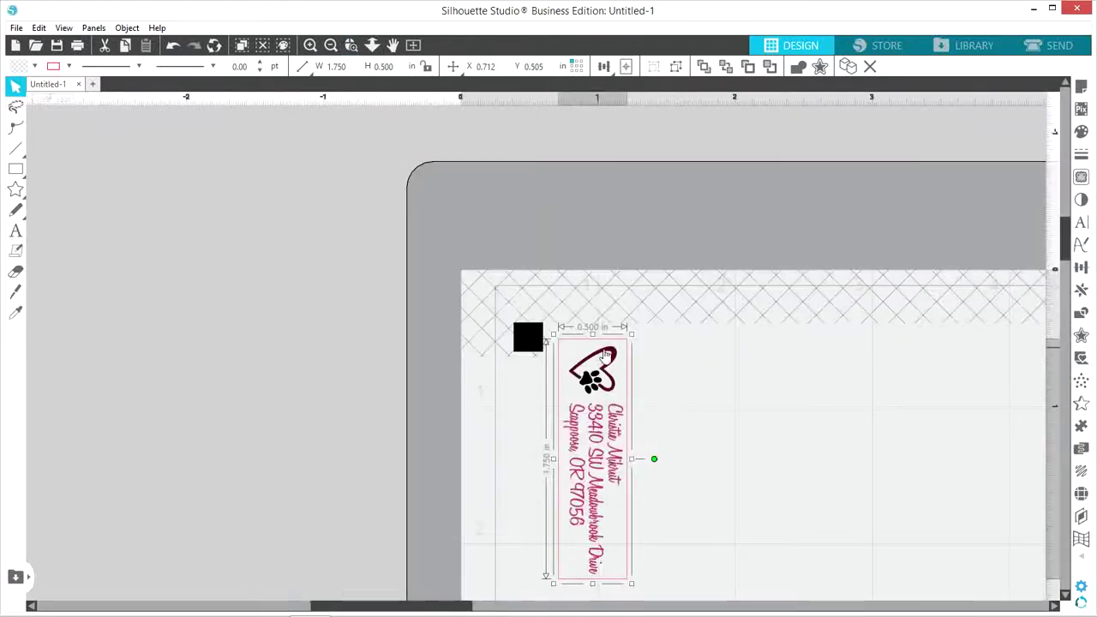
pyautogui.moveTo(592, 440); pyautogui.dragTo(591, 433)
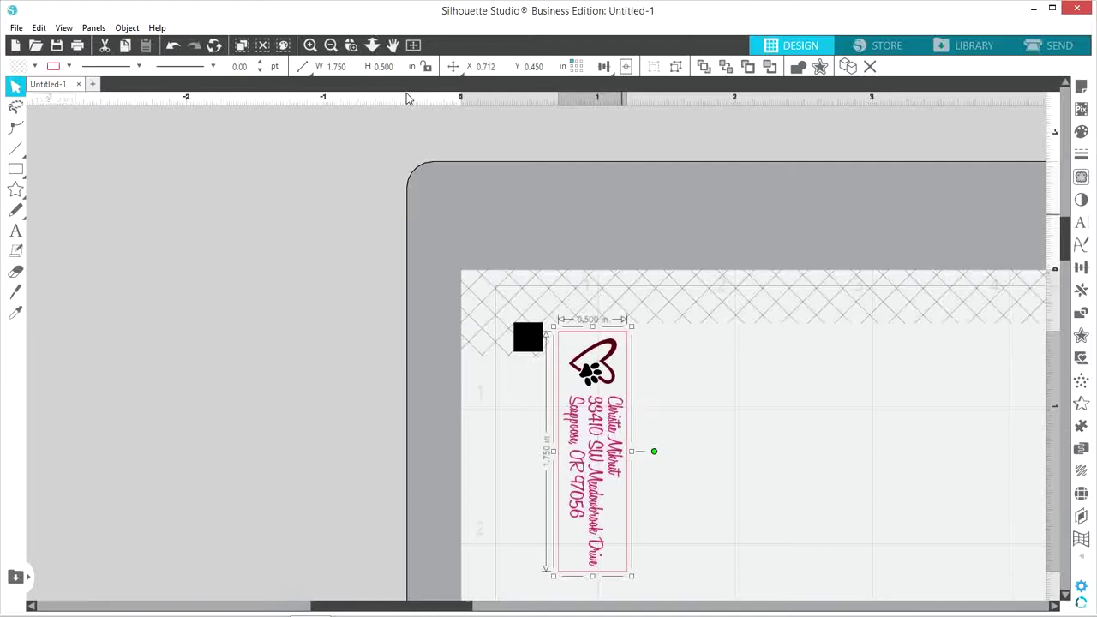
pyautogui.click(413, 46)
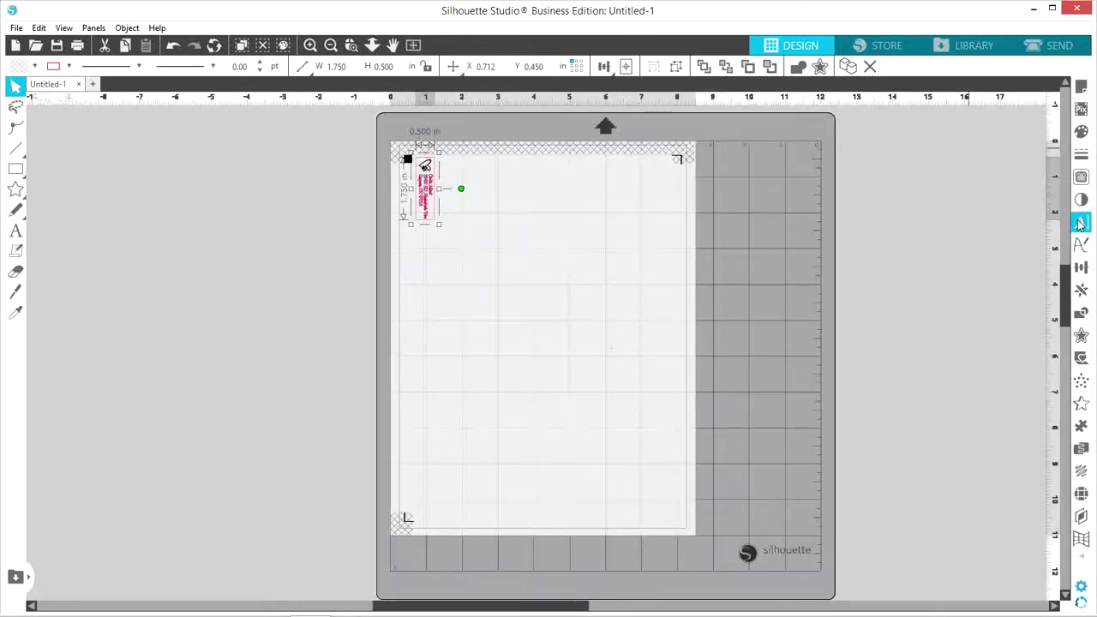
# Fill the top row with upright label copies using Replicate's Row of Three repeatedly
pyautogui.click(1078, 293)
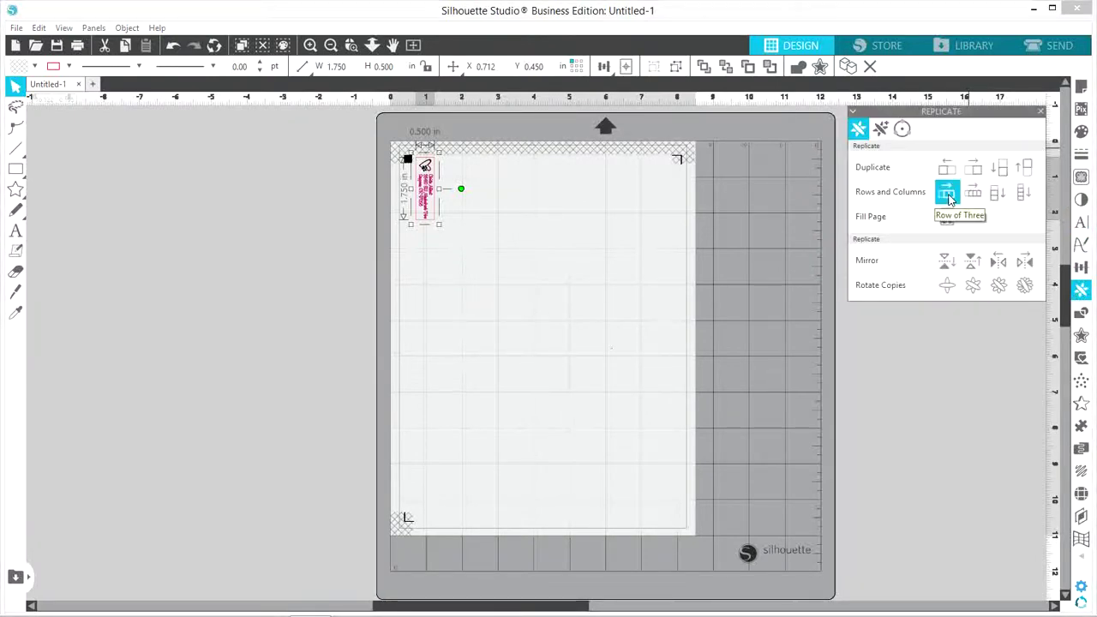
pyautogui.click(947, 193)
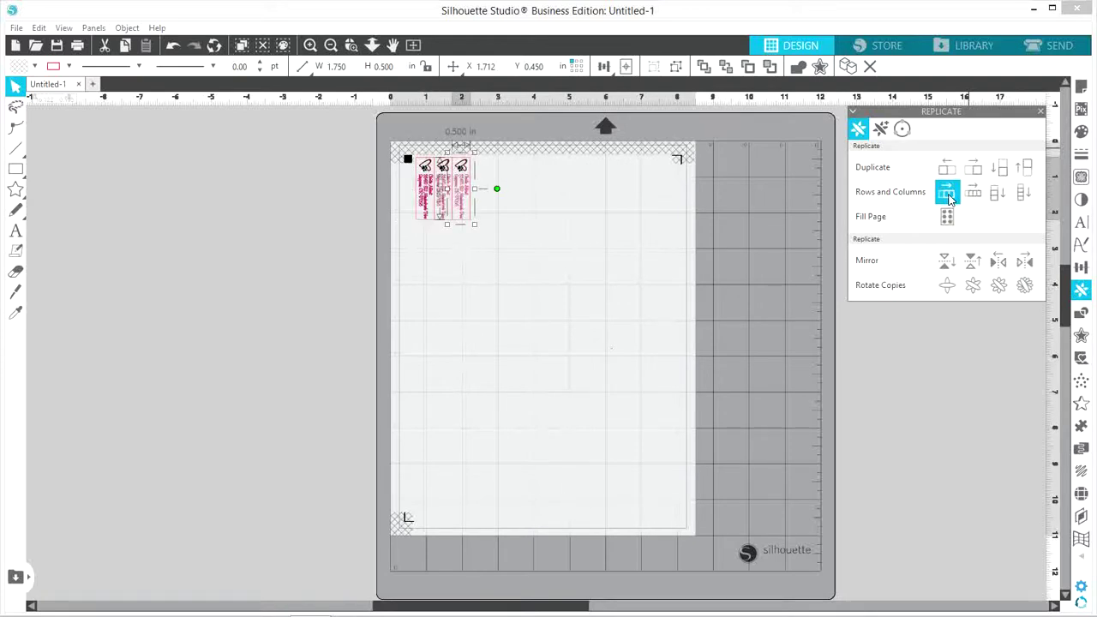
pyautogui.click(948, 194)
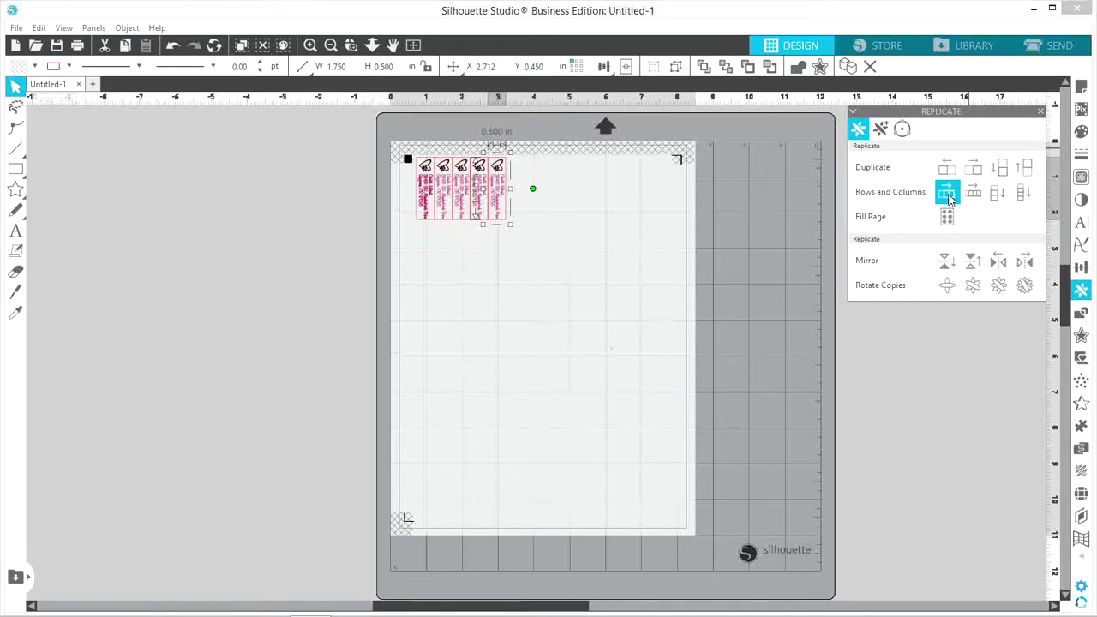
pyautogui.click(947, 193)
pyautogui.click(947, 193)
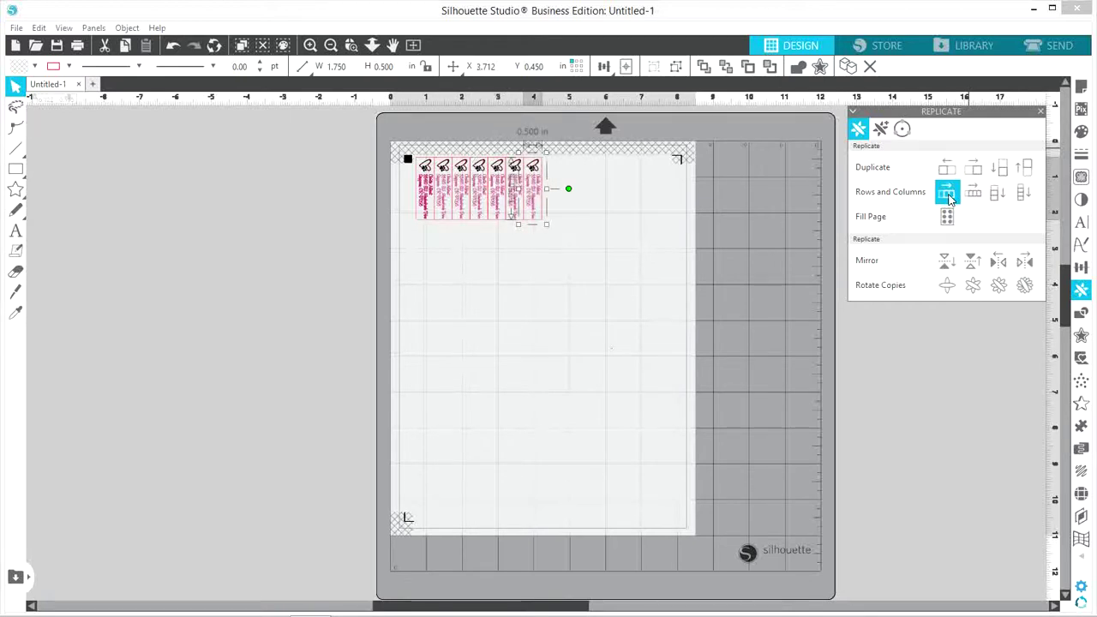
pyautogui.click(947, 194)
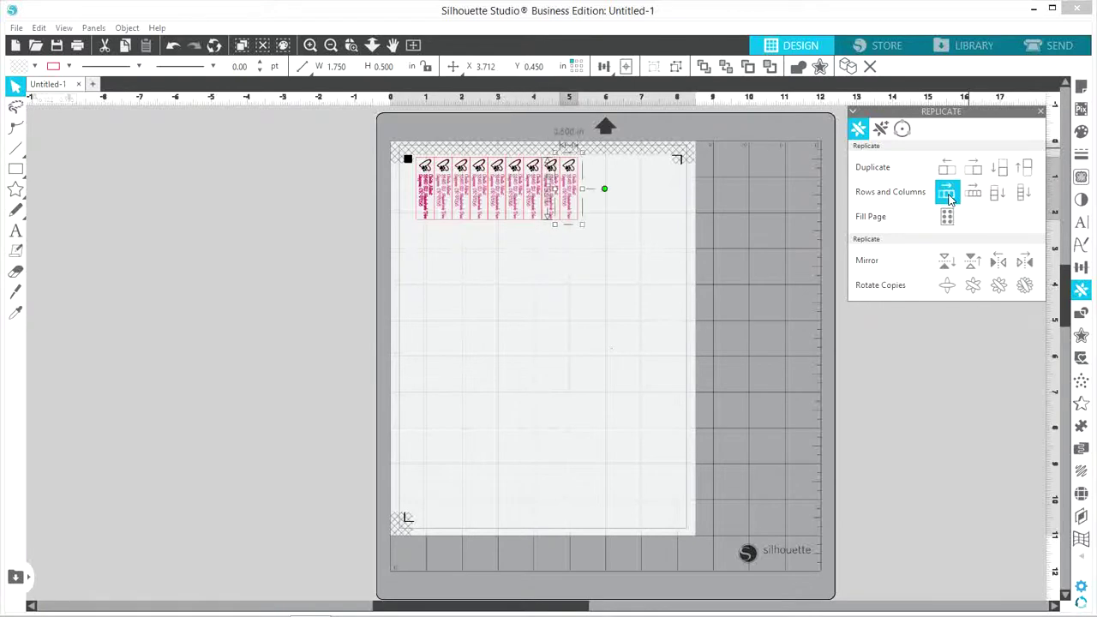
pyautogui.click(948, 194)
# Replicate the top row down the page into five rows of fourteen labels
pyautogui.moveTo(406, 196); pyautogui.dragTo(644, 231)
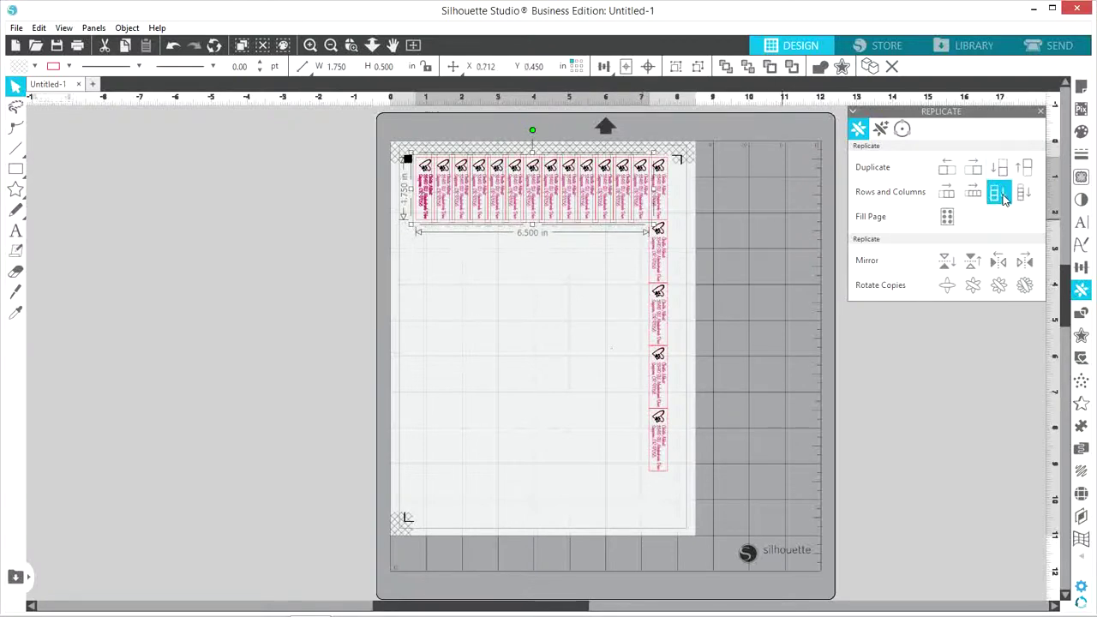
pyautogui.click(1026, 193)
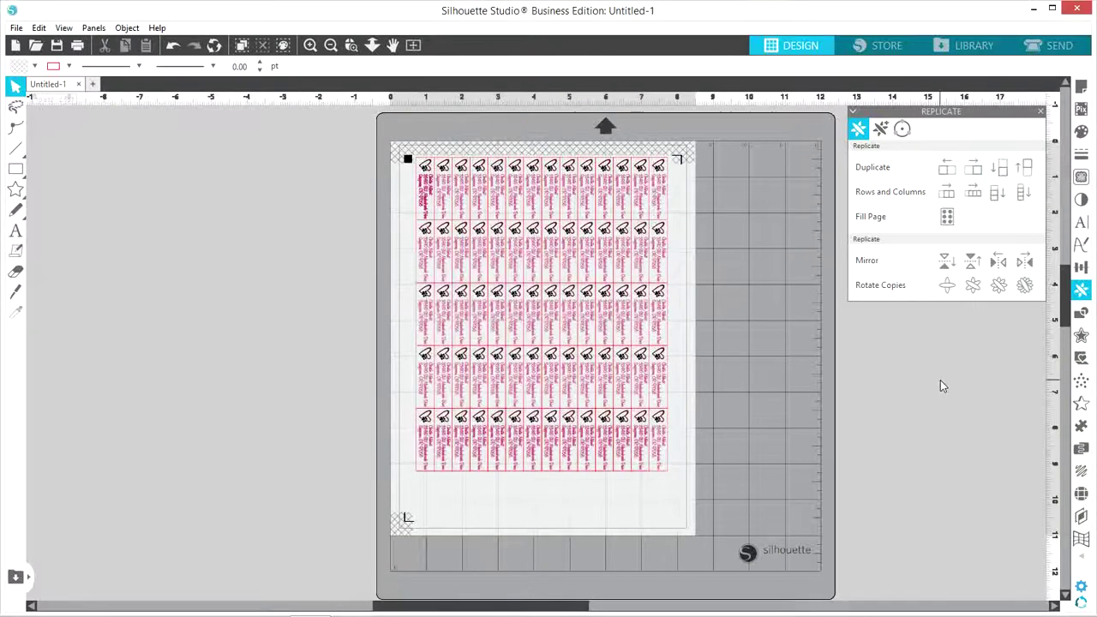
pyautogui.click(659, 453)
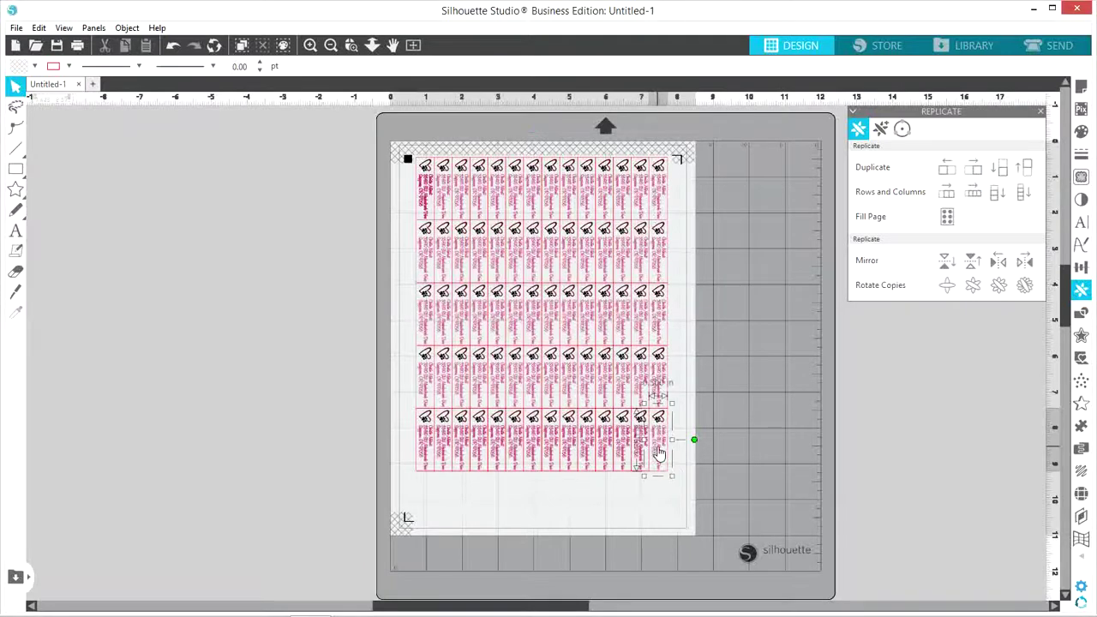
# Duplicate the bottom-right label below, turn it horizontal, and place it at bottom-left
pyautogui.click(999, 168)
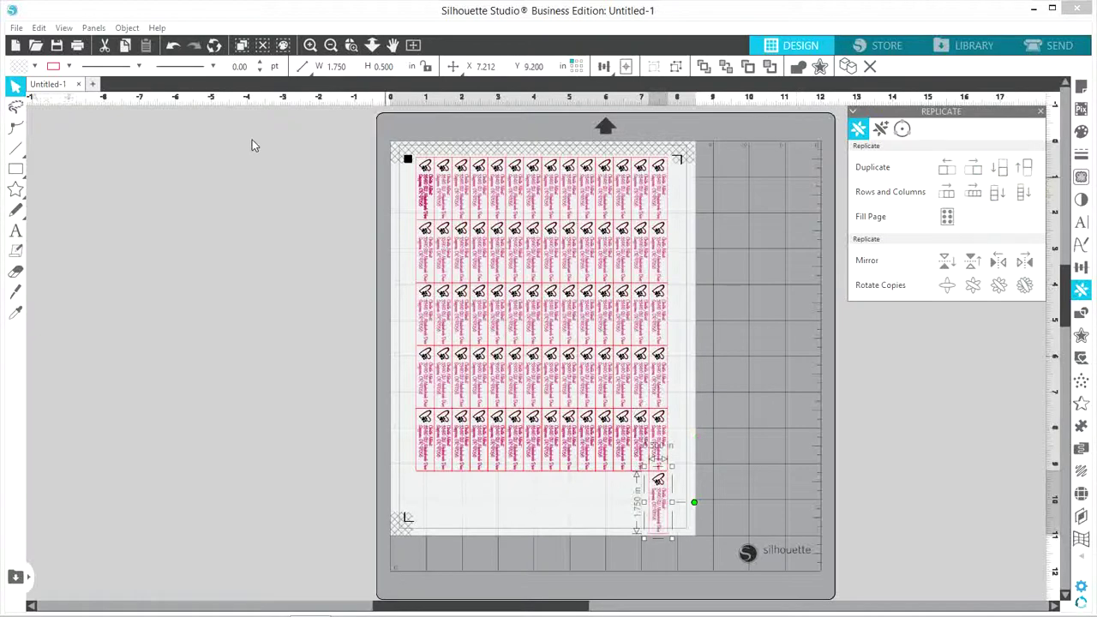
pyautogui.click(131, 30)
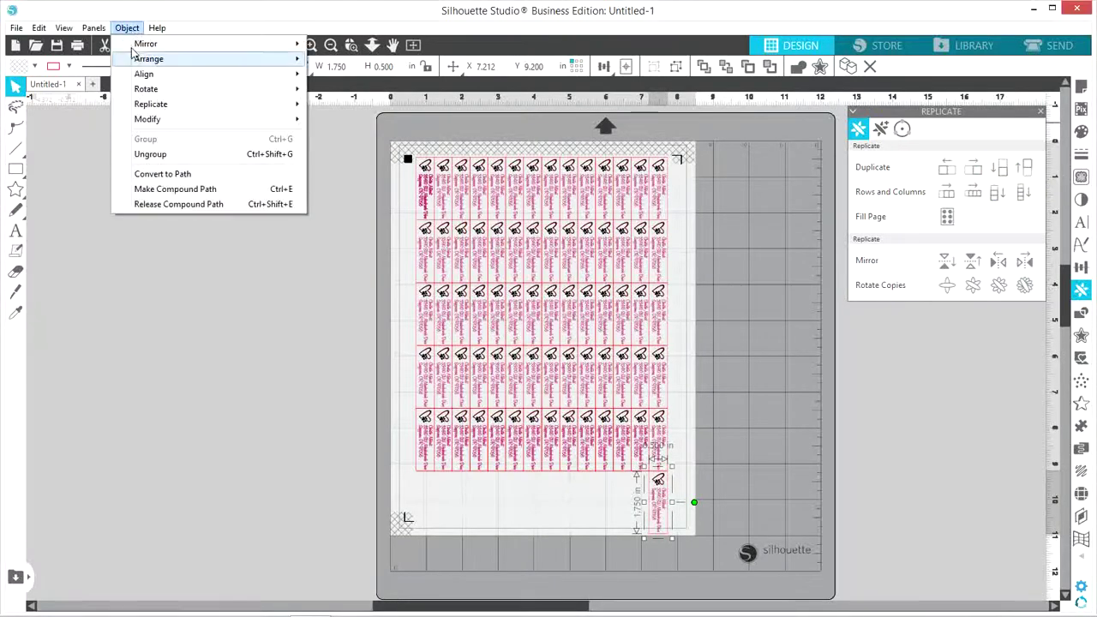
pyautogui.moveTo(147, 91)
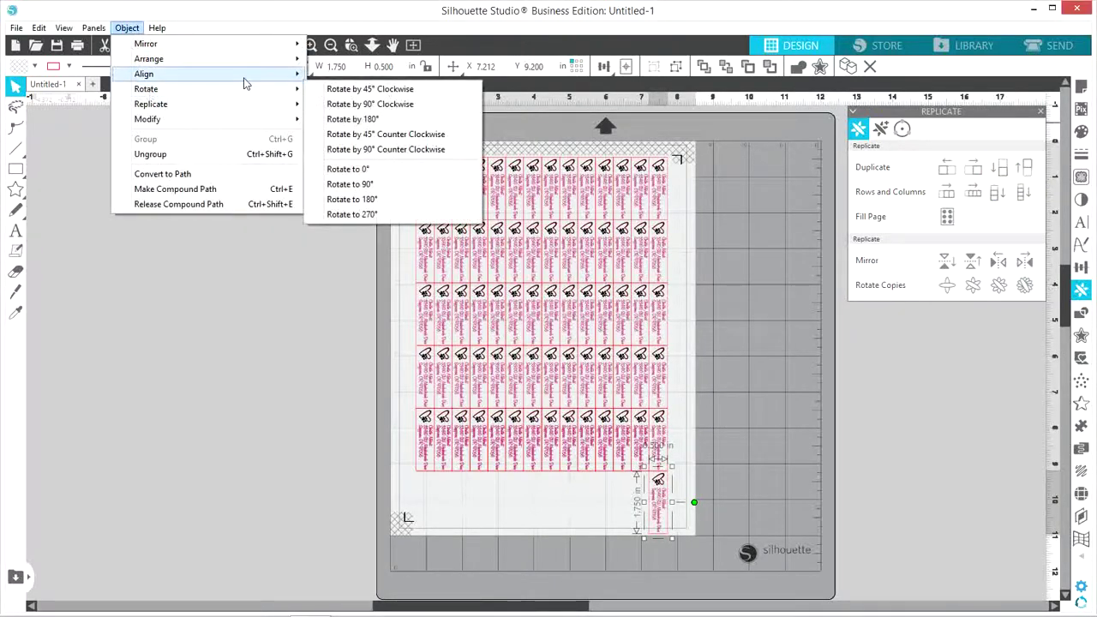
pyautogui.click(354, 151)
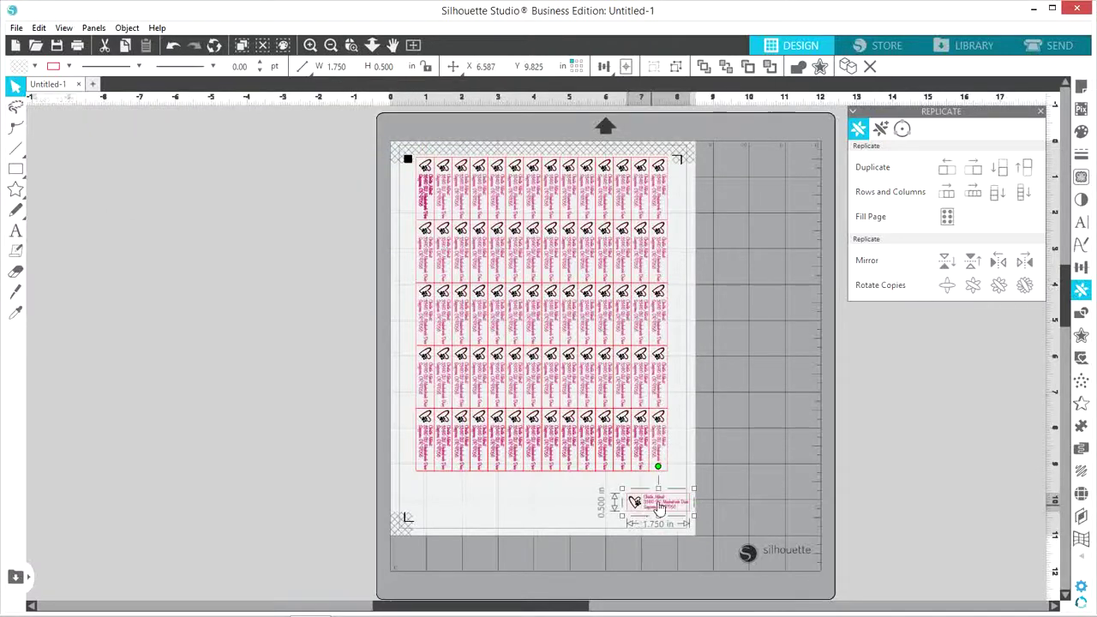
pyautogui.moveTo(657, 505); pyautogui.dragTo(447, 493)
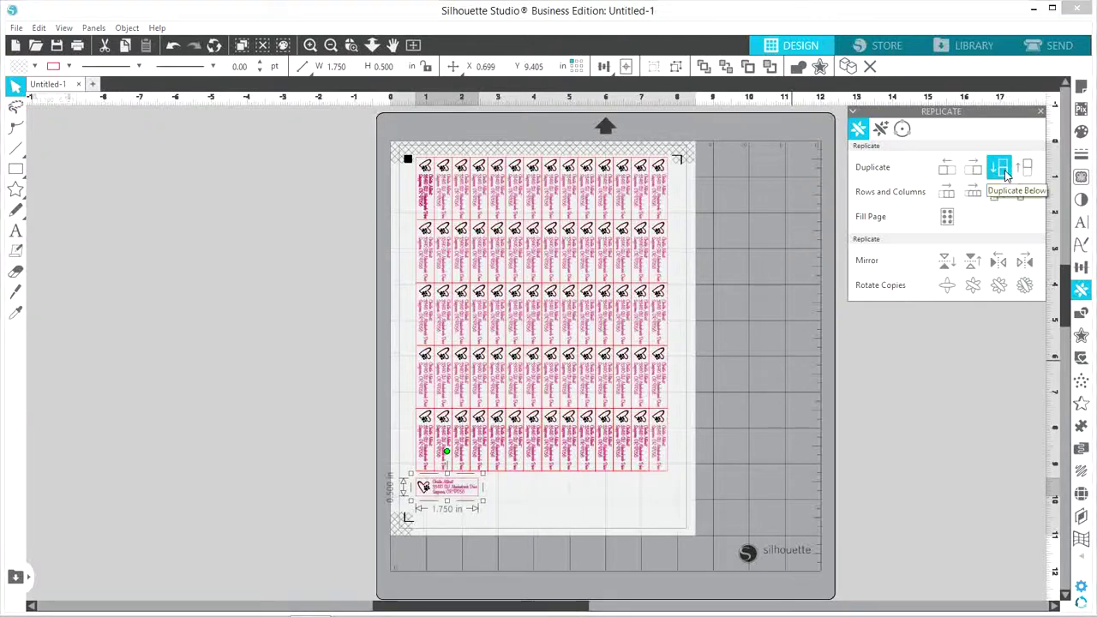
# Stack a second horizontal label below the first and replicate the pair into a row of four
pyautogui.click(1002, 168)
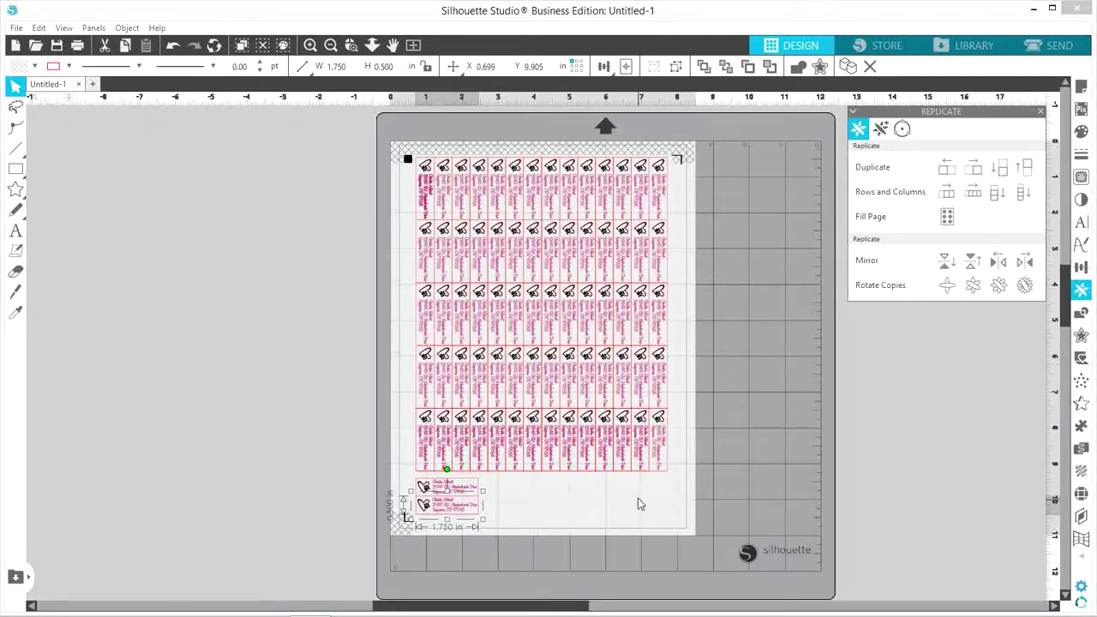
pyautogui.click(609, 516)
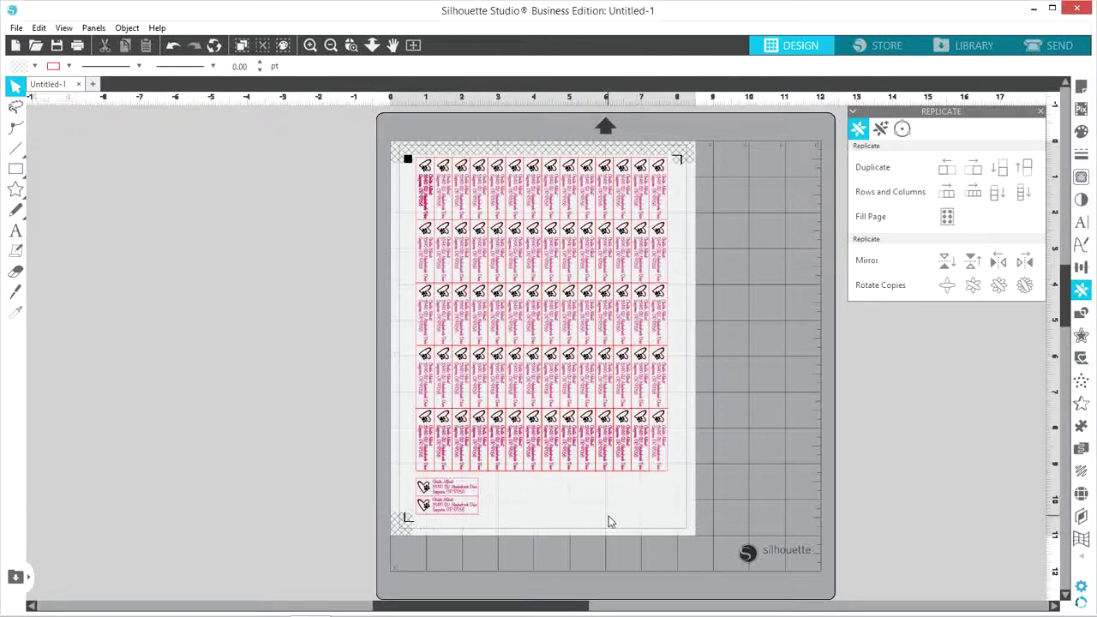
pyautogui.click(442, 492)
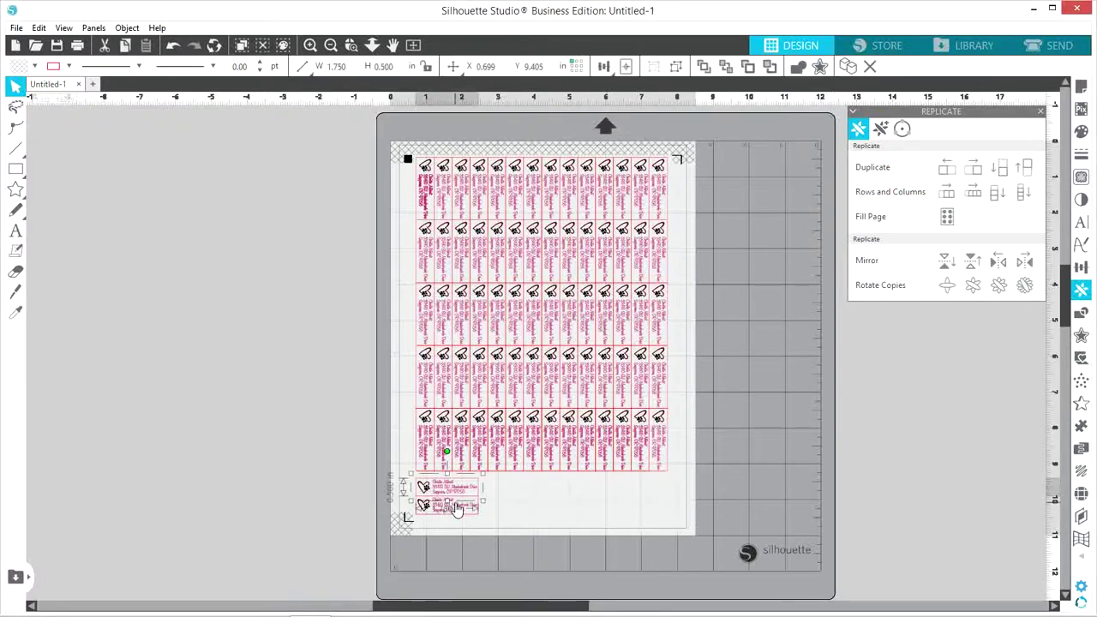
pyautogui.keyDown('shift'); pyautogui.click(456, 508); pyautogui.keyUp('shift')
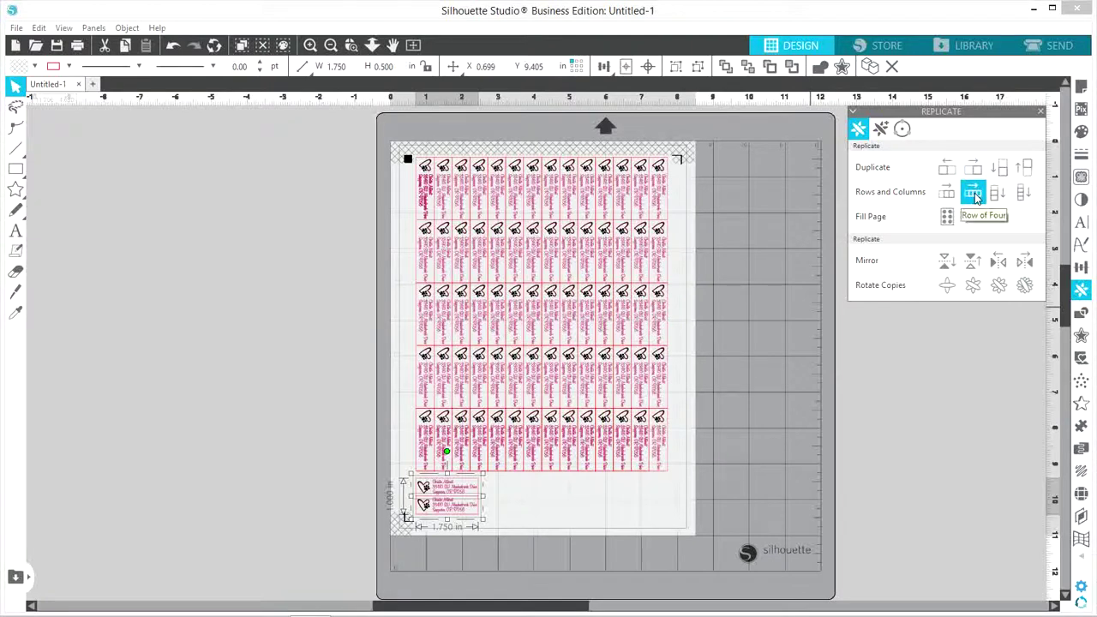
pyautogui.click(975, 194)
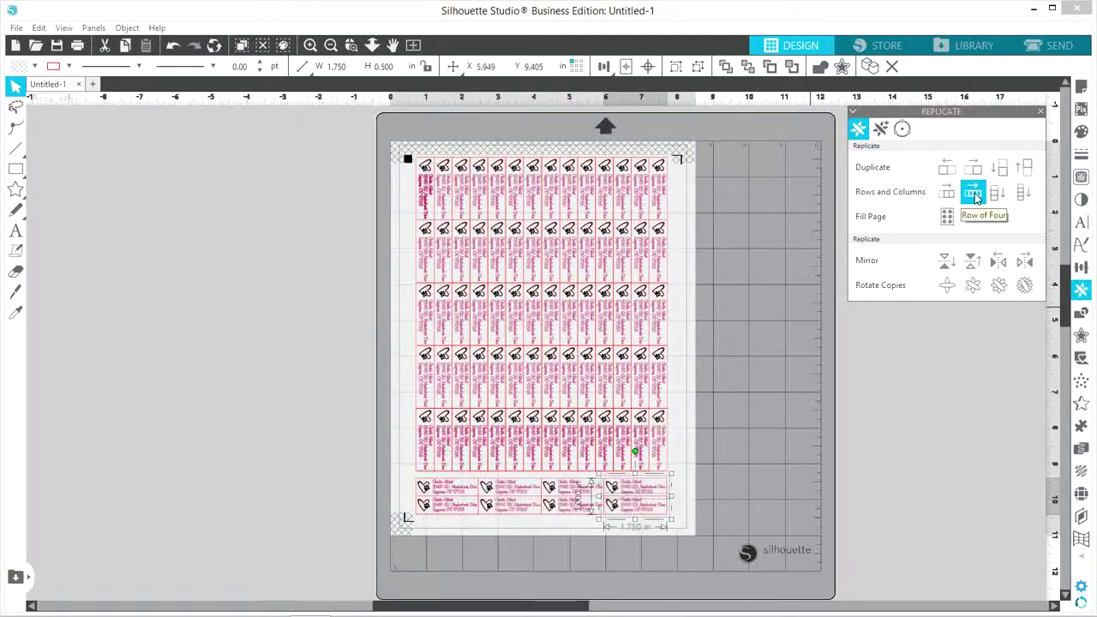
pyautogui.click(926, 435)
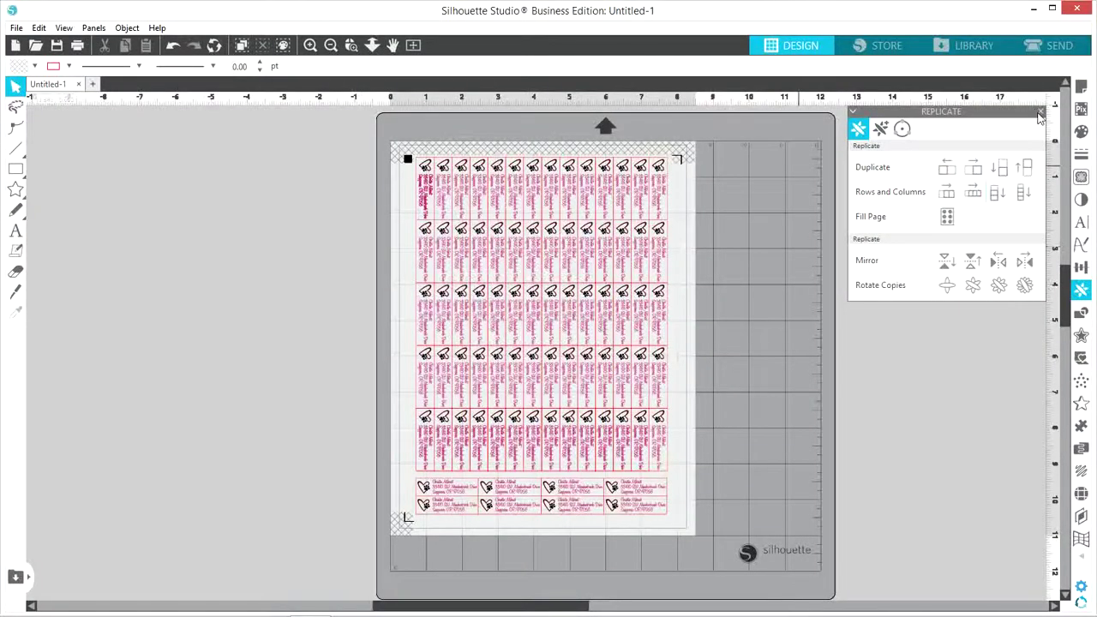
# Set the Send panel to cut by line colour, with only red RGB (255,0,0) checked
pyautogui.click(1039, 113)
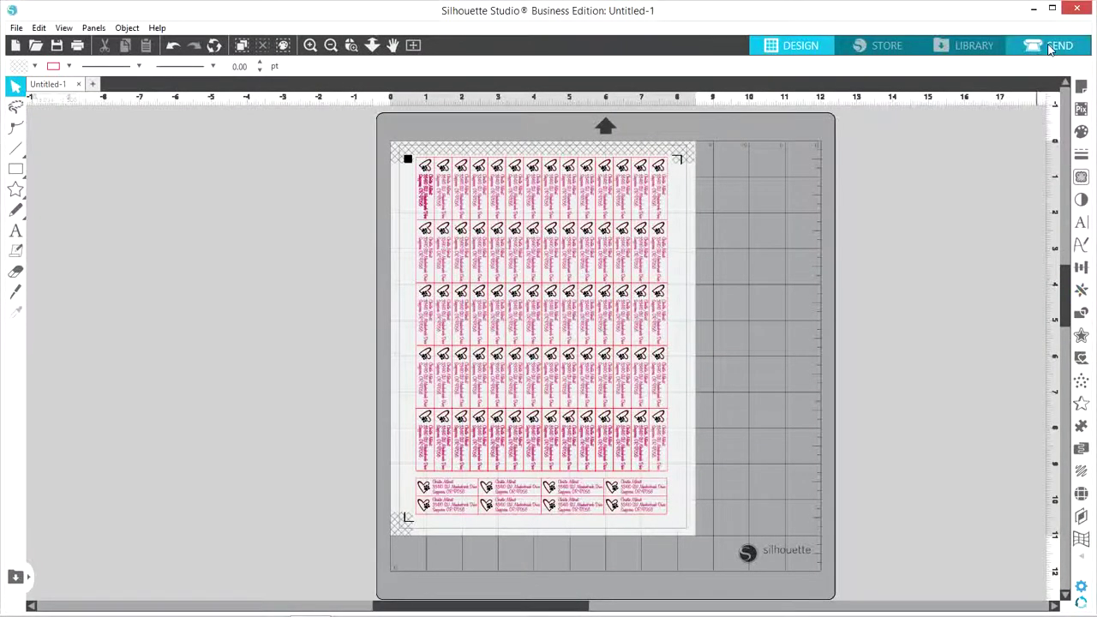
pyautogui.click(1050, 49)
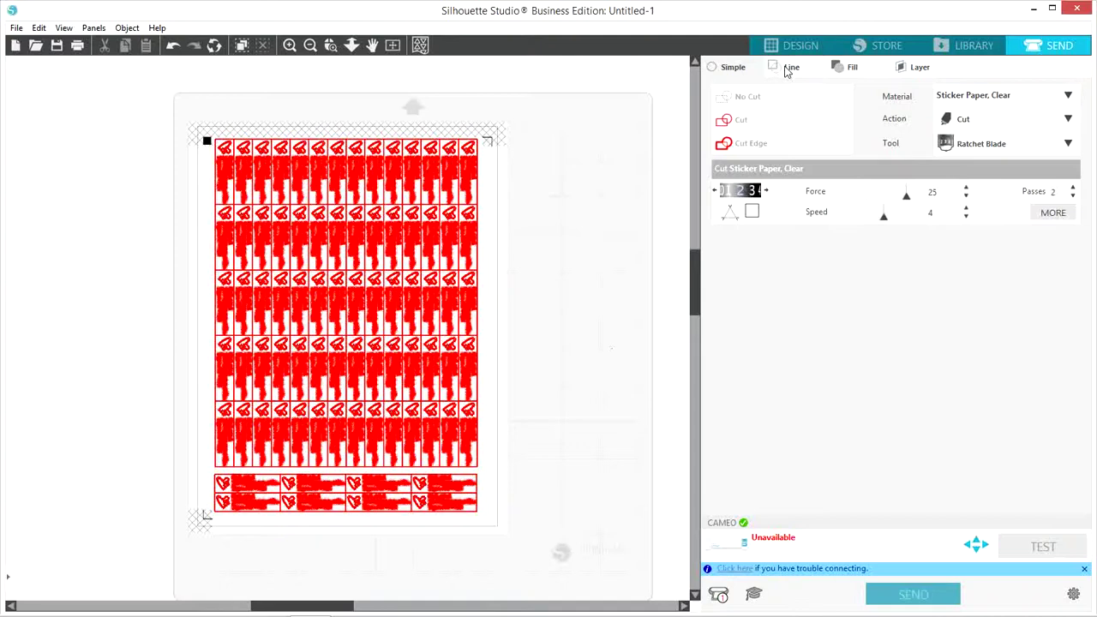
pyautogui.click(788, 67)
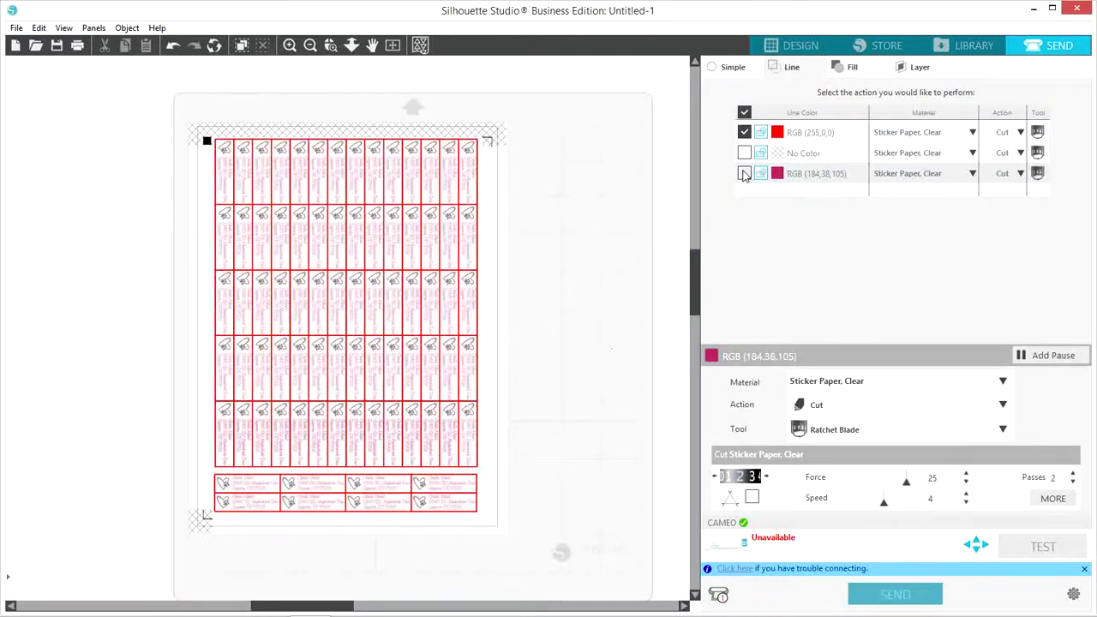